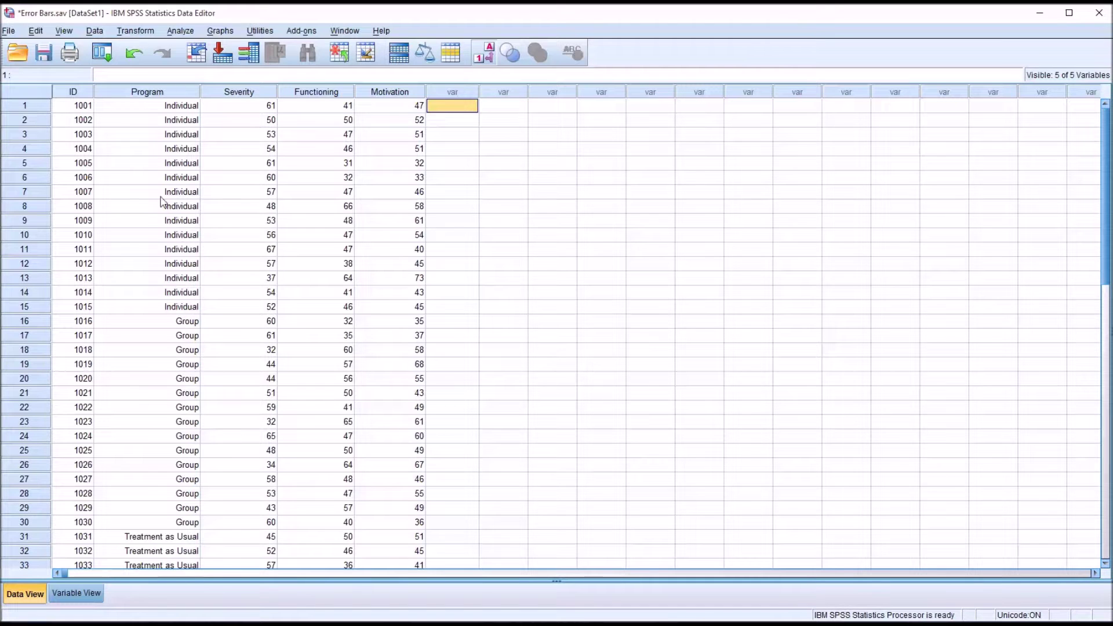
Inspect the ID, Program, Severity, Functioning and Motivation columns and Program's coded values.
click(67, 95)
click(130, 94)
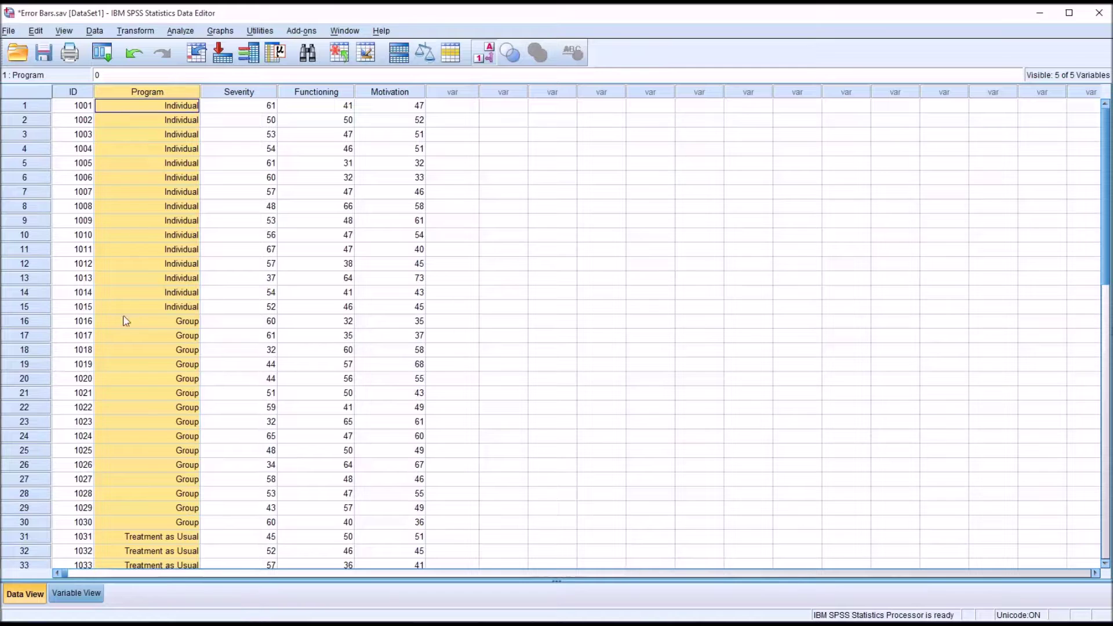
click(134, 297)
click(131, 350)
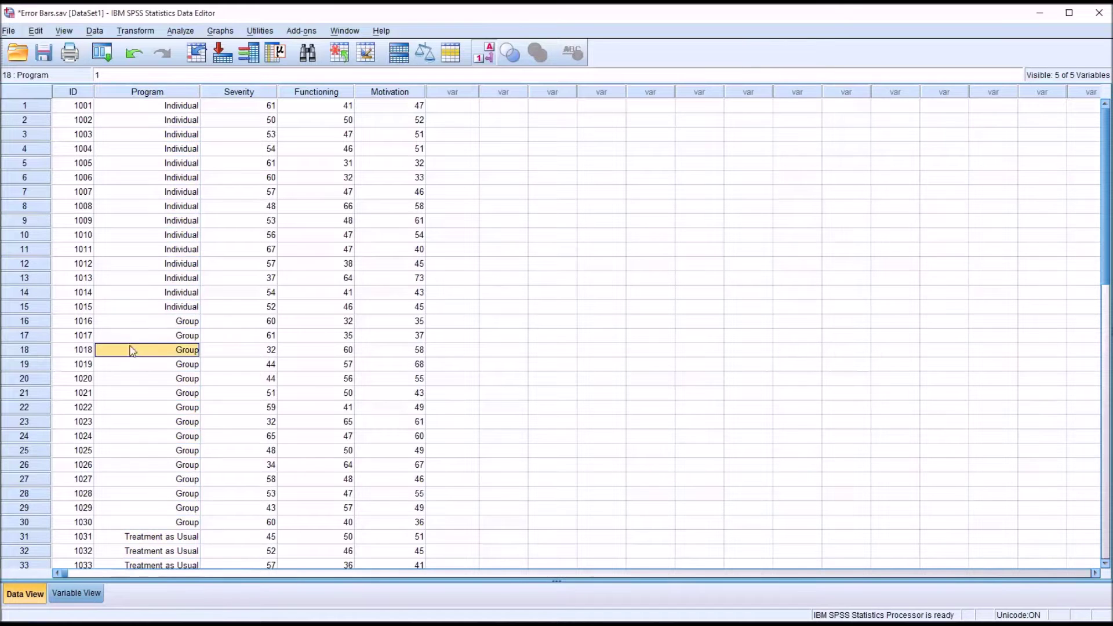
click(123, 539)
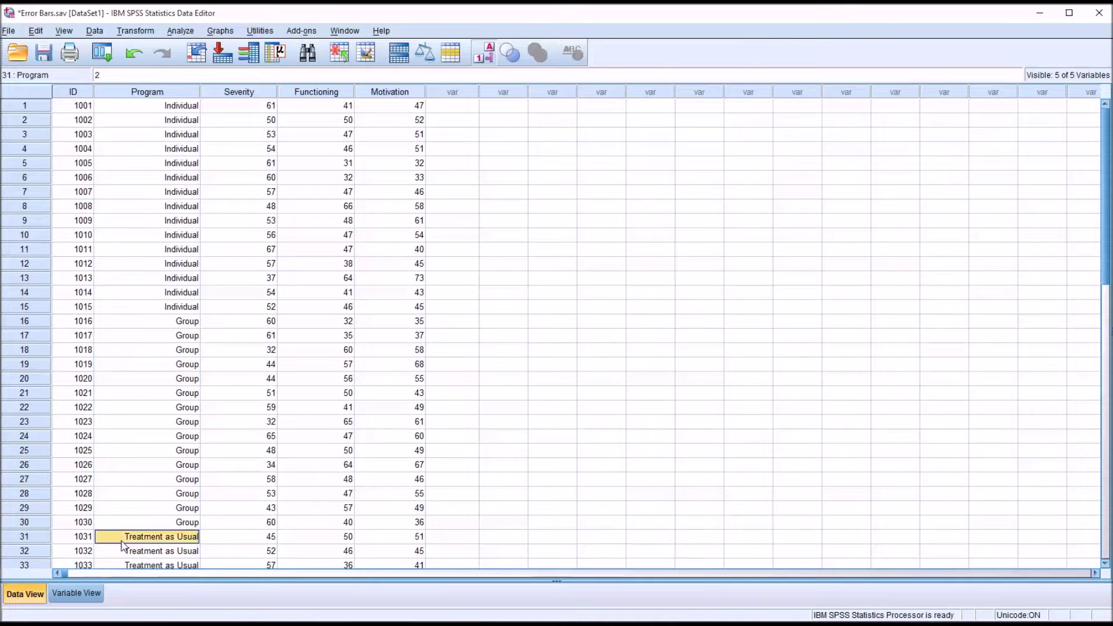
click(239, 91)
click(298, 95)
click(374, 93)
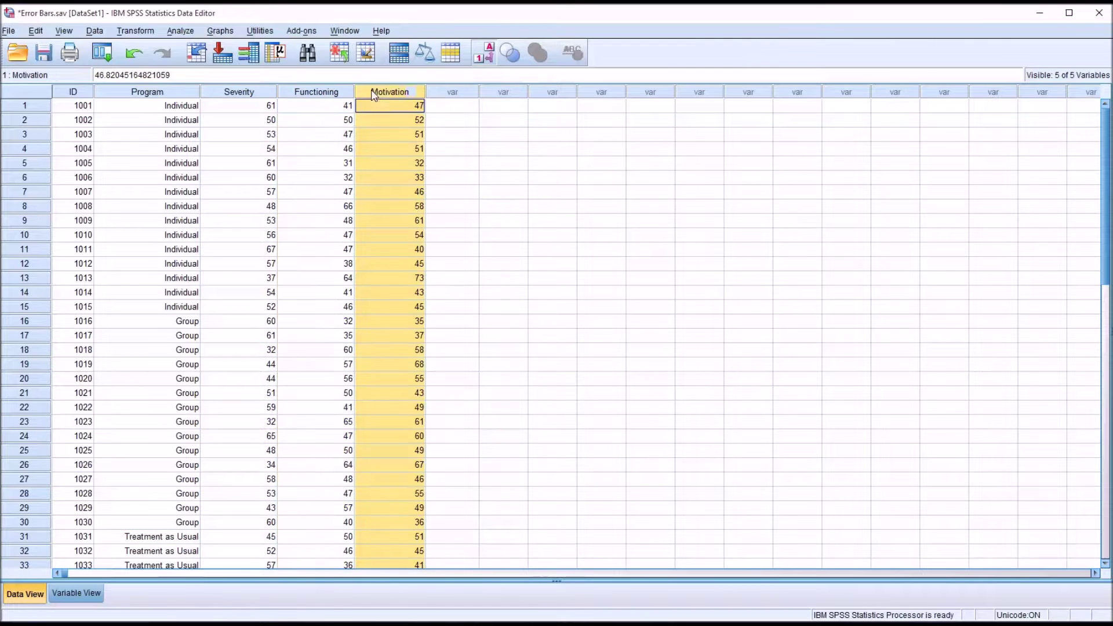
click(453, 106)
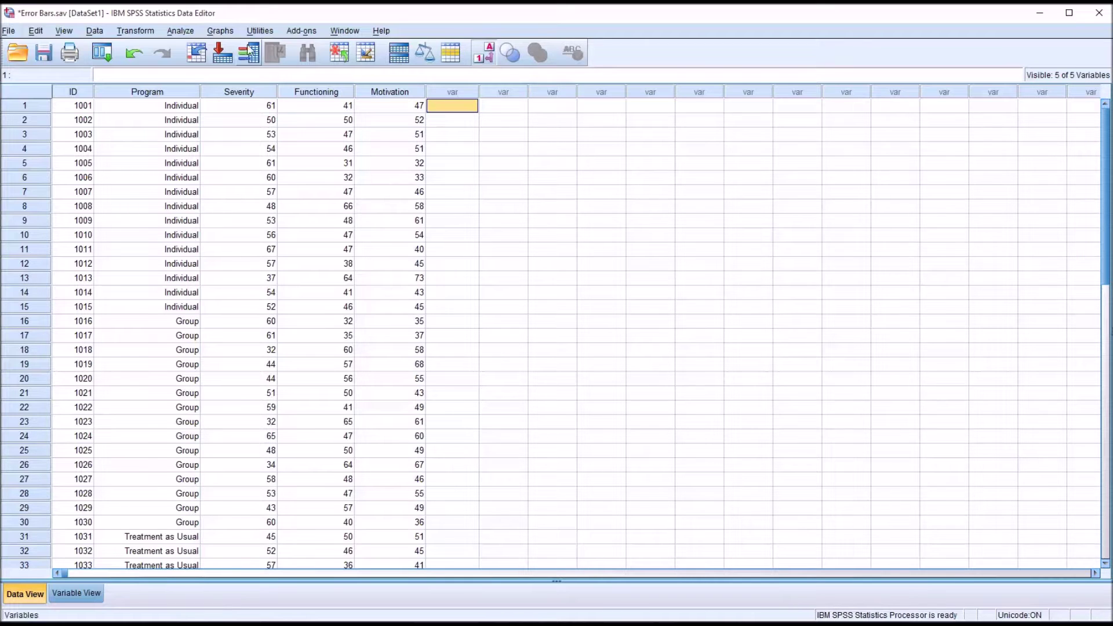
Open Chart Builder and place the Simple Error Bar template from the Bar gallery on the canvas.
click(220, 31)
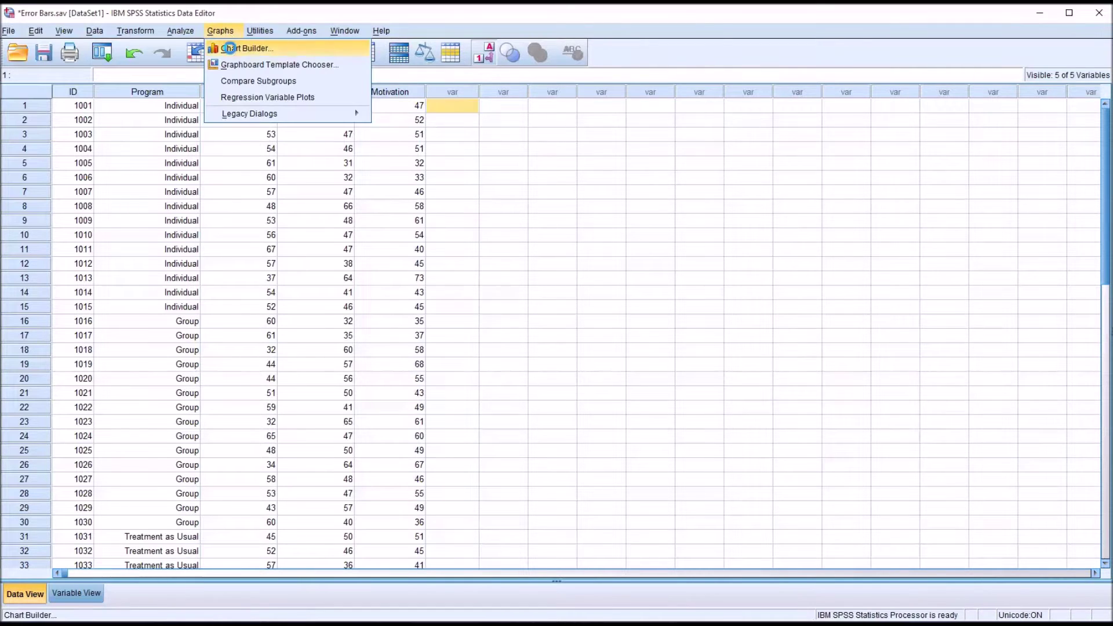
click(232, 47)
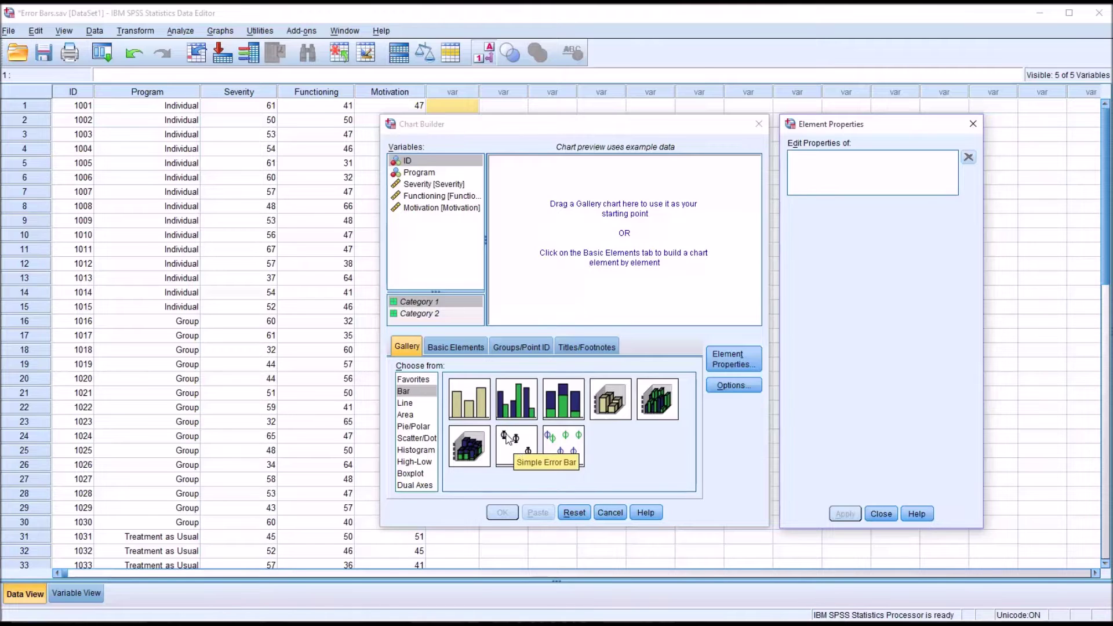
click(406, 393)
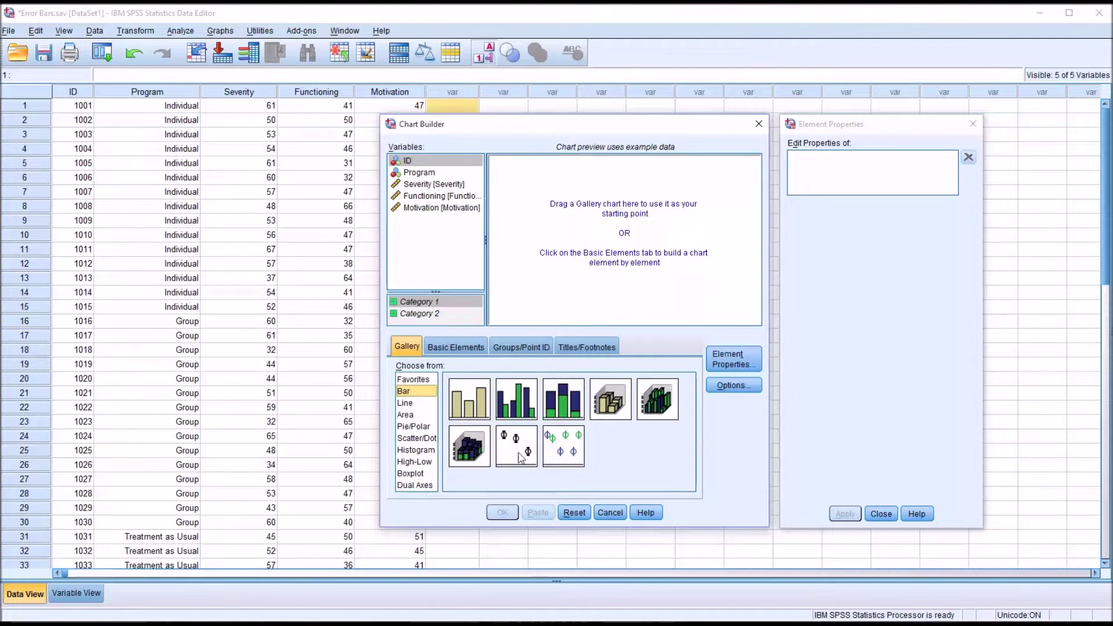
drag(521, 458, 626, 262)
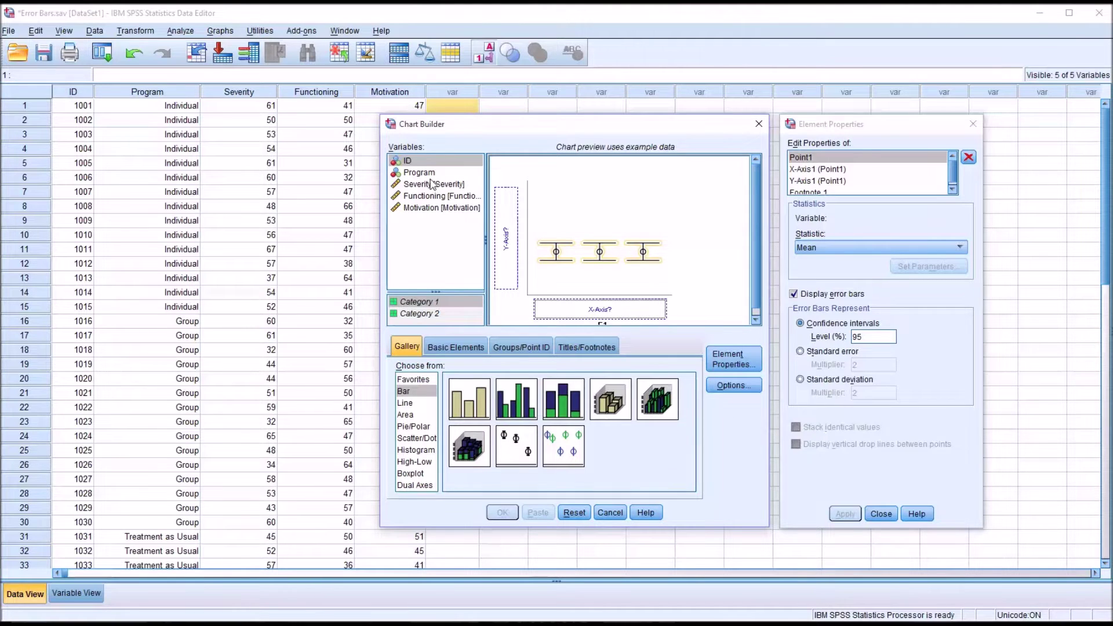
Put Program on the x-axis and Severity, Functioning and Motivation on the y-axis as one summary group.
drag(426, 175, 585, 312)
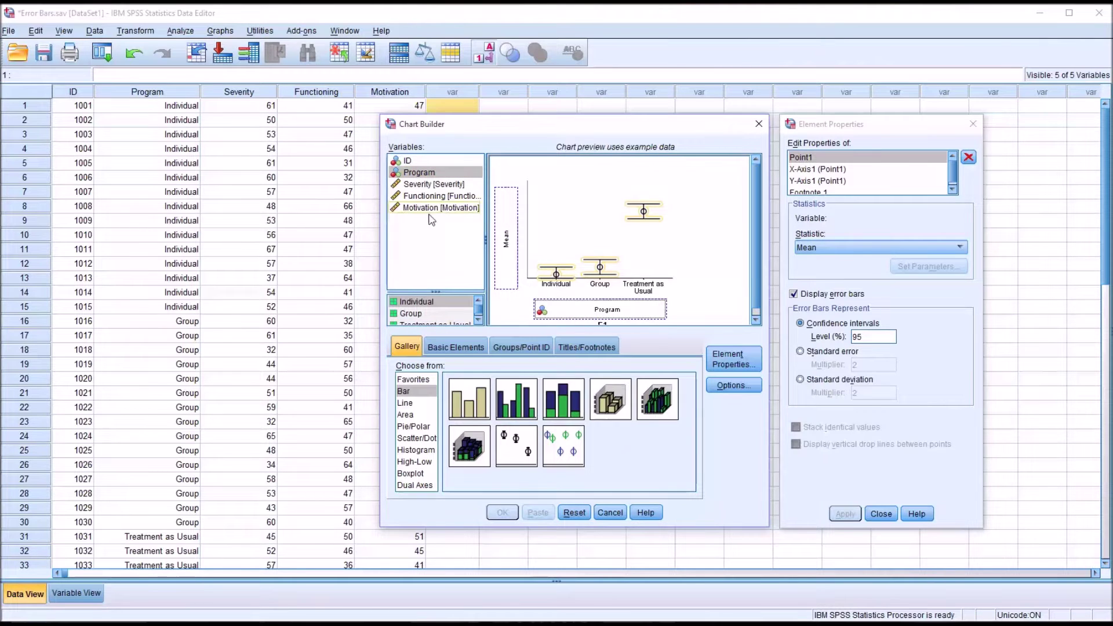
click(406, 184)
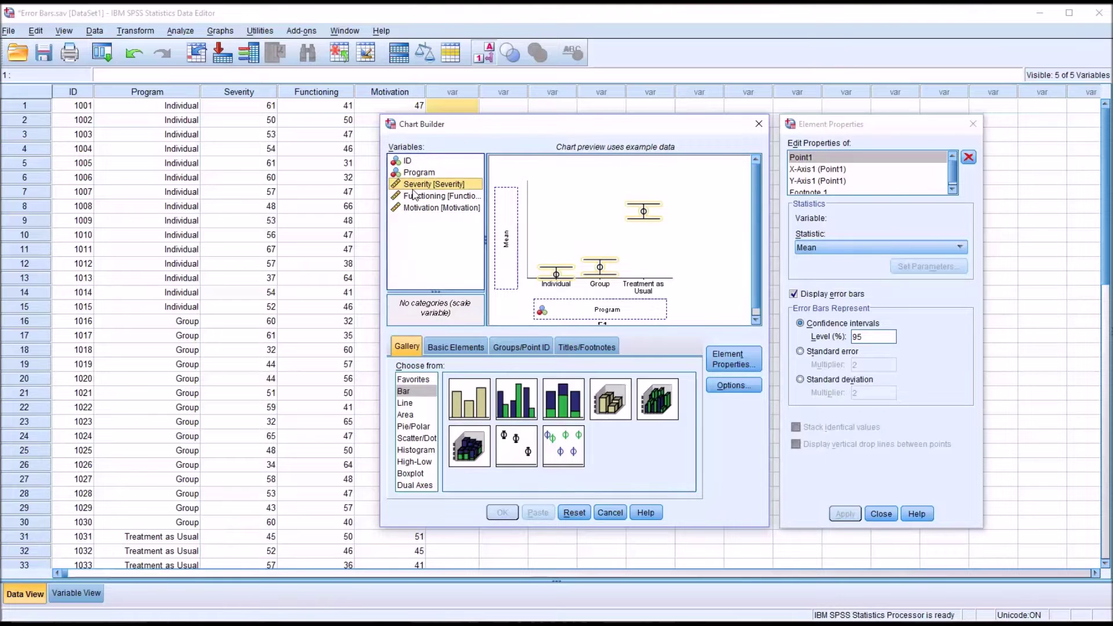
ctrl+click(415, 197)
ctrl+click(417, 210)
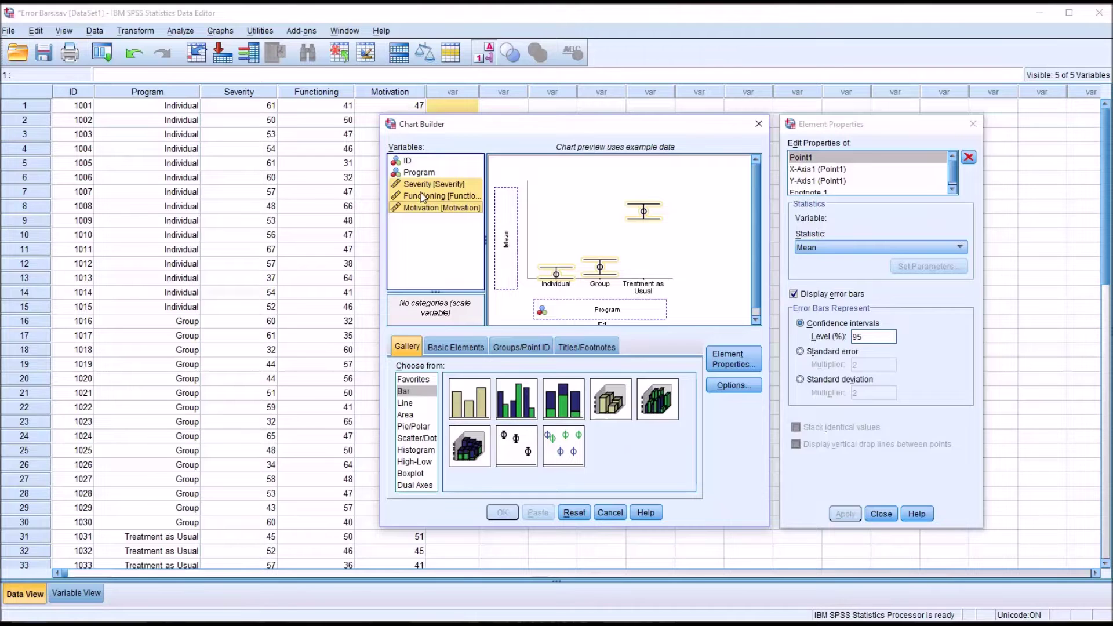
drag(423, 197, 500, 218)
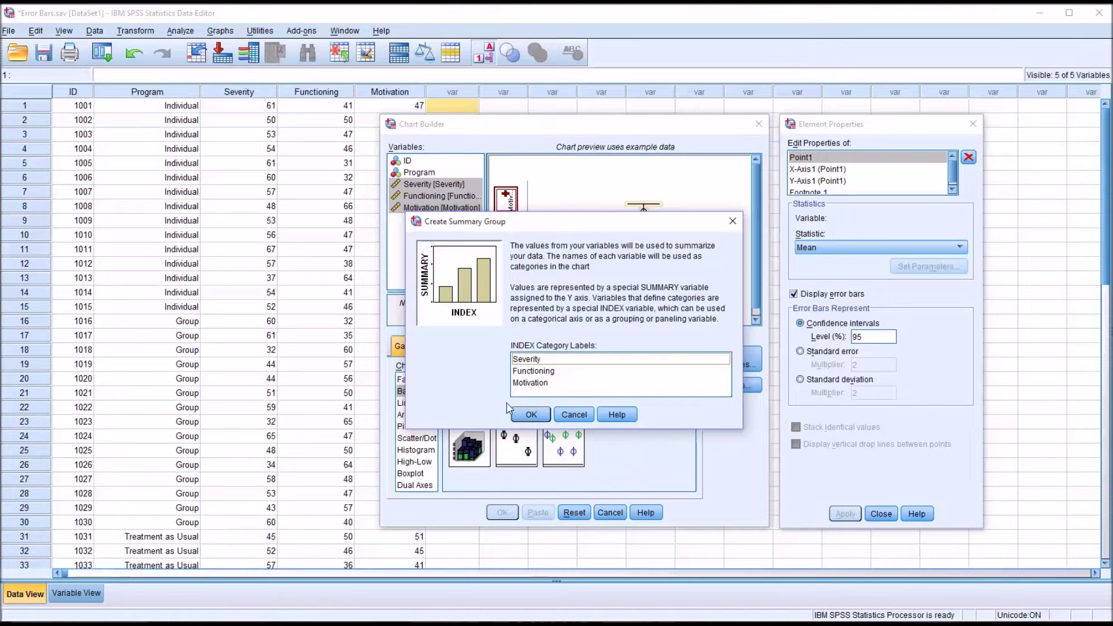
click(529, 415)
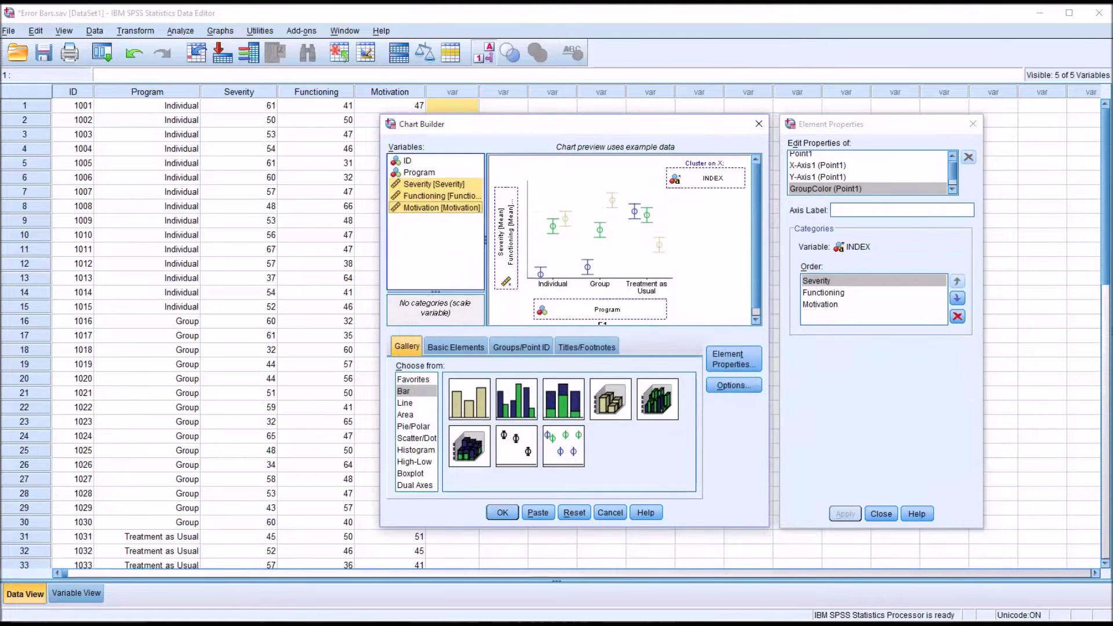
click(504, 512)
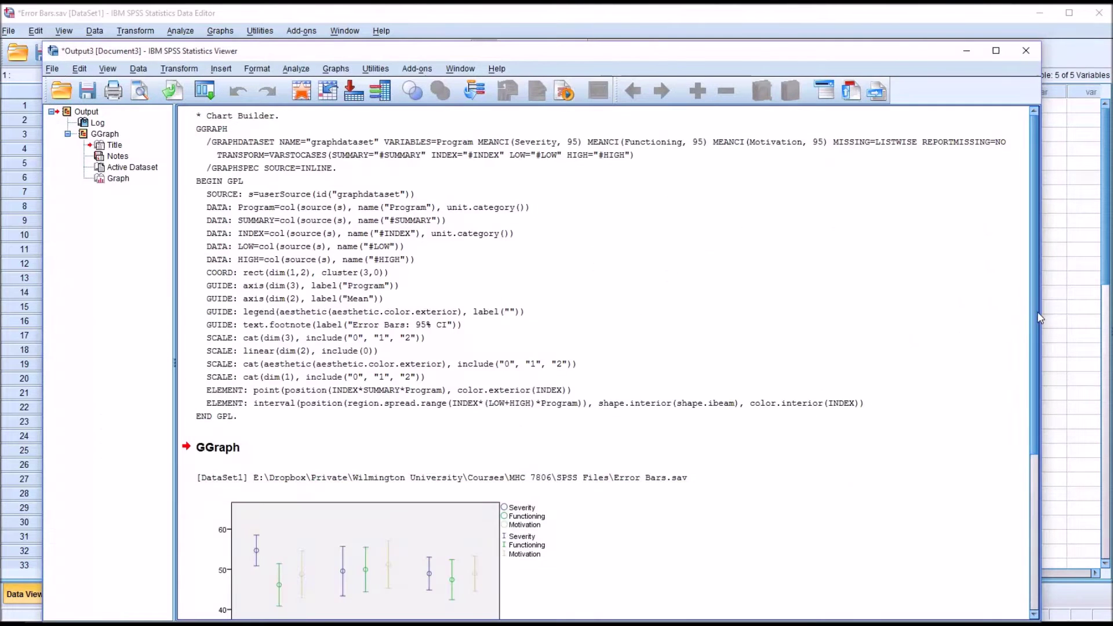
Scroll the Output Viewer down to the GGraph error bar chart.
drag(1036, 307, 1036, 482)
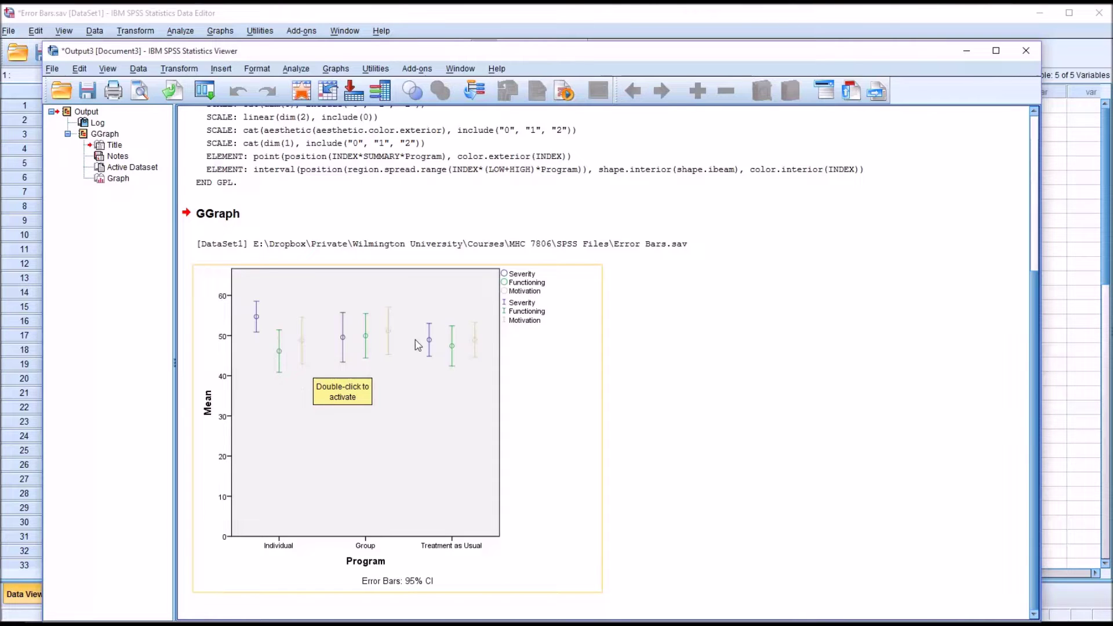
Open the chart in the Chart Editor, scale the y-axis to 40–60, and open plot area properties.
double_click(437, 482)
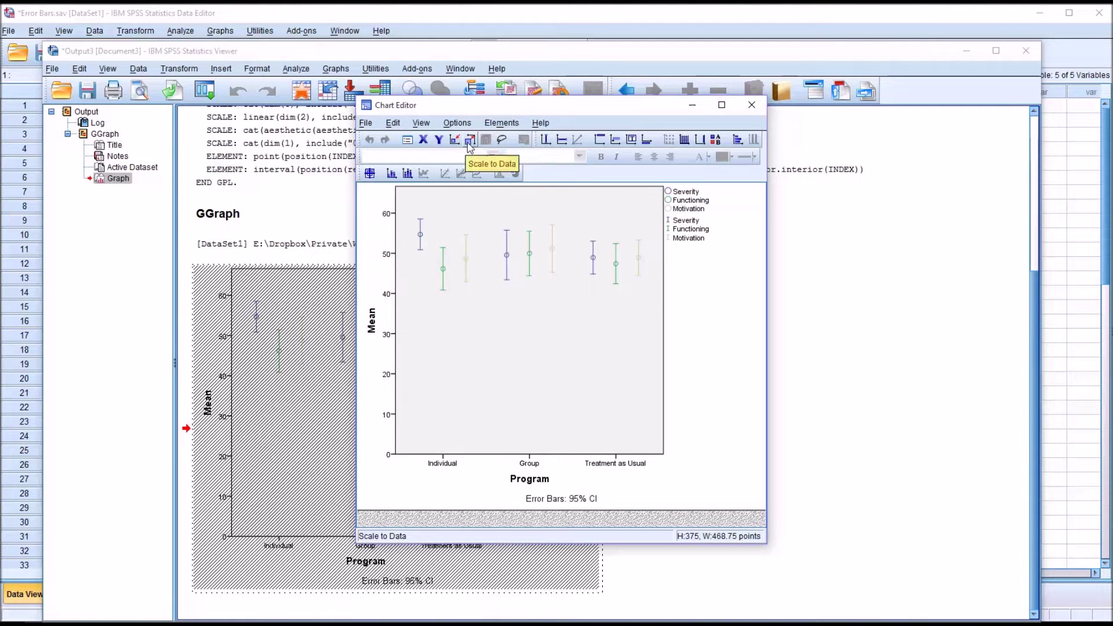
click(470, 141)
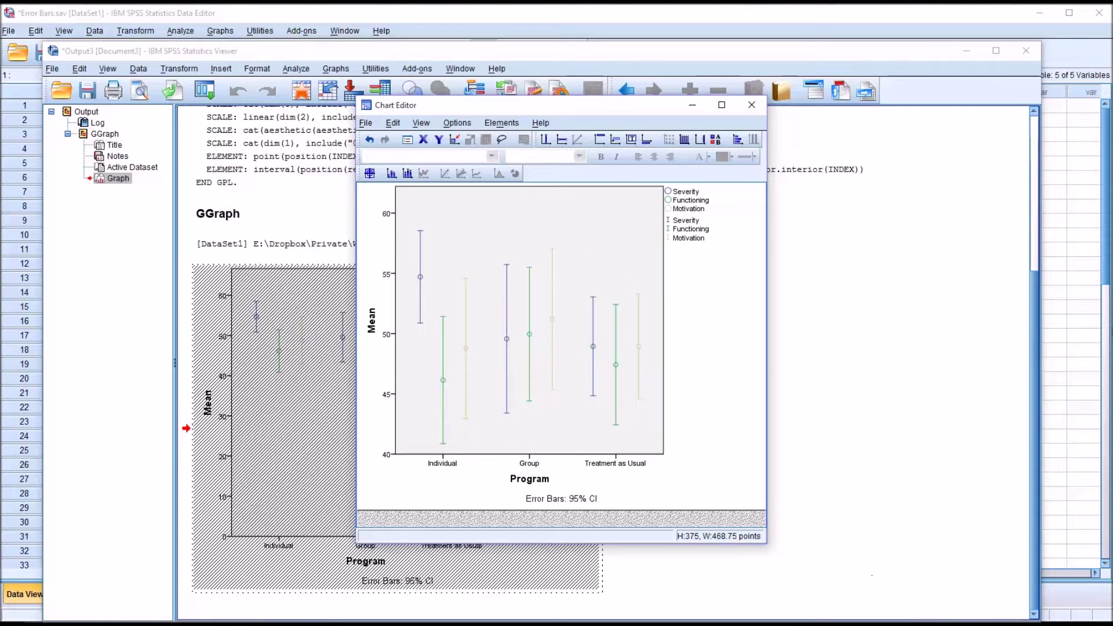
double_click(599, 254)
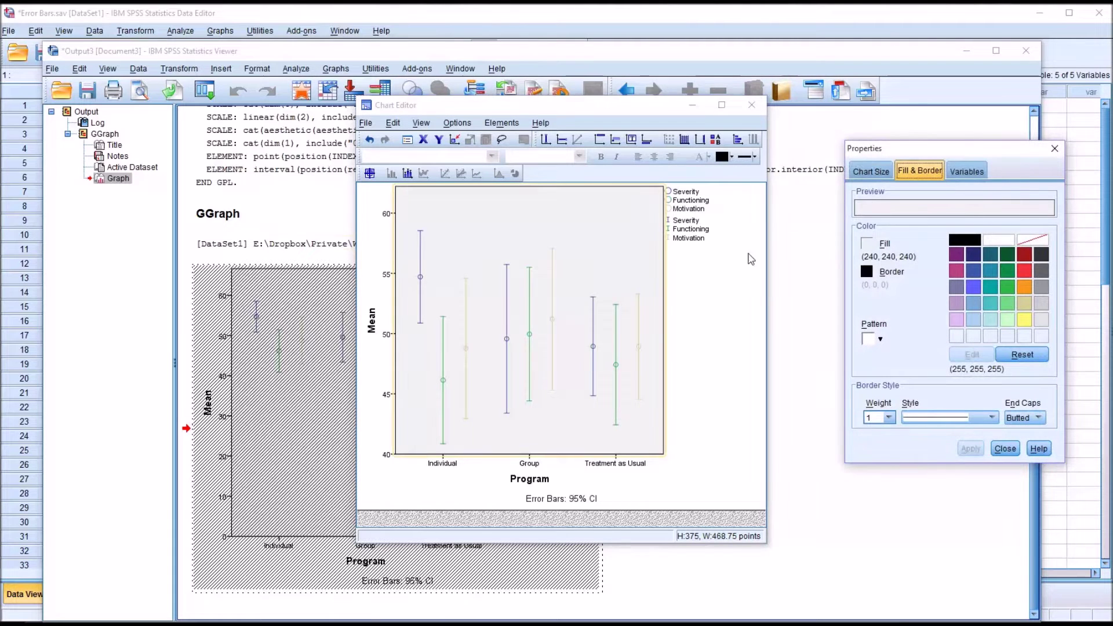
Set the chart height to 450 points and enlarge the Chart Editor window to show it.
click(871, 170)
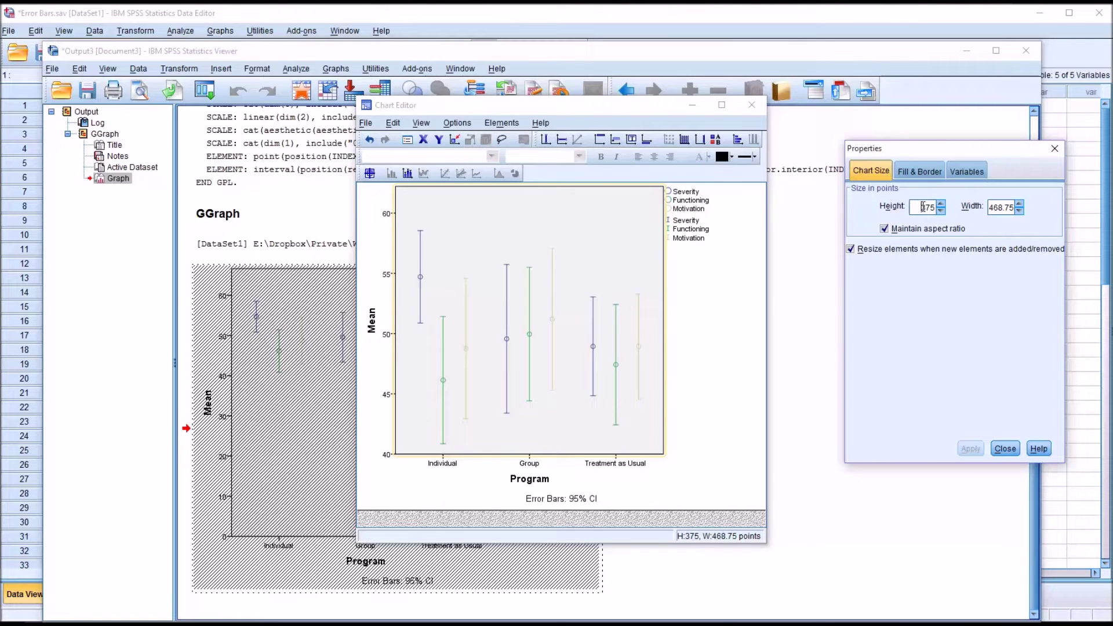
drag(920, 207, 936, 207)
text(450)
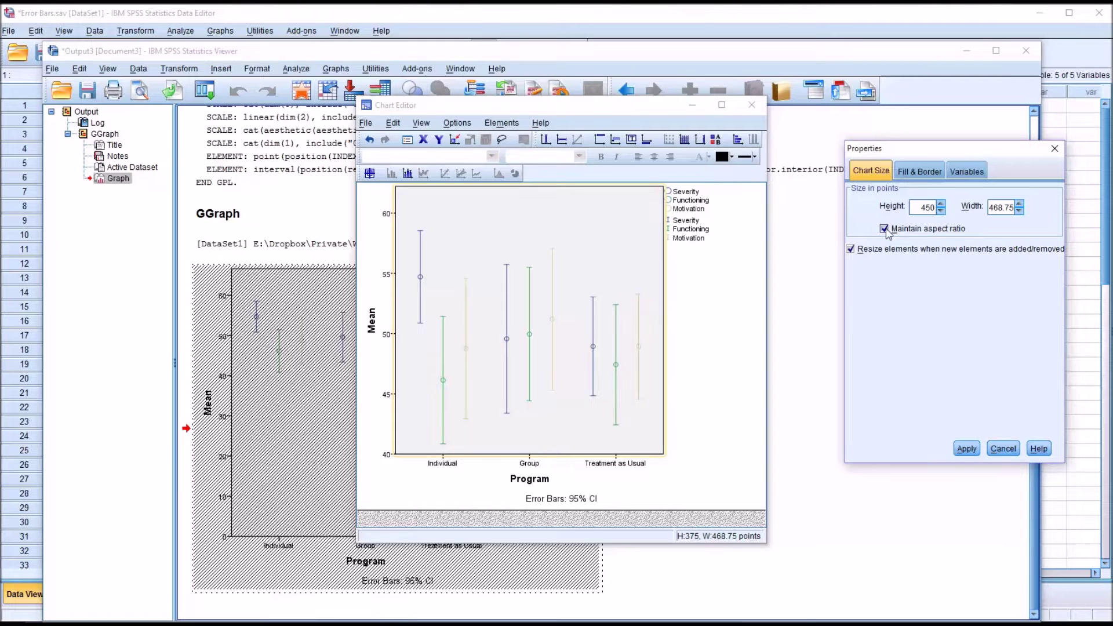
click(967, 448)
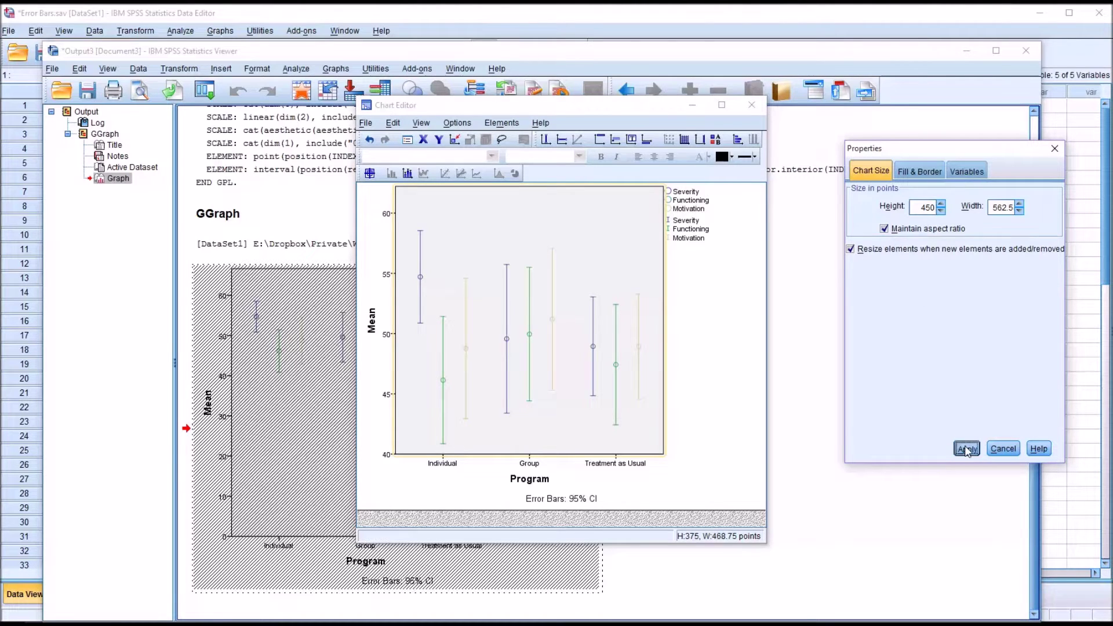
click(769, 545)
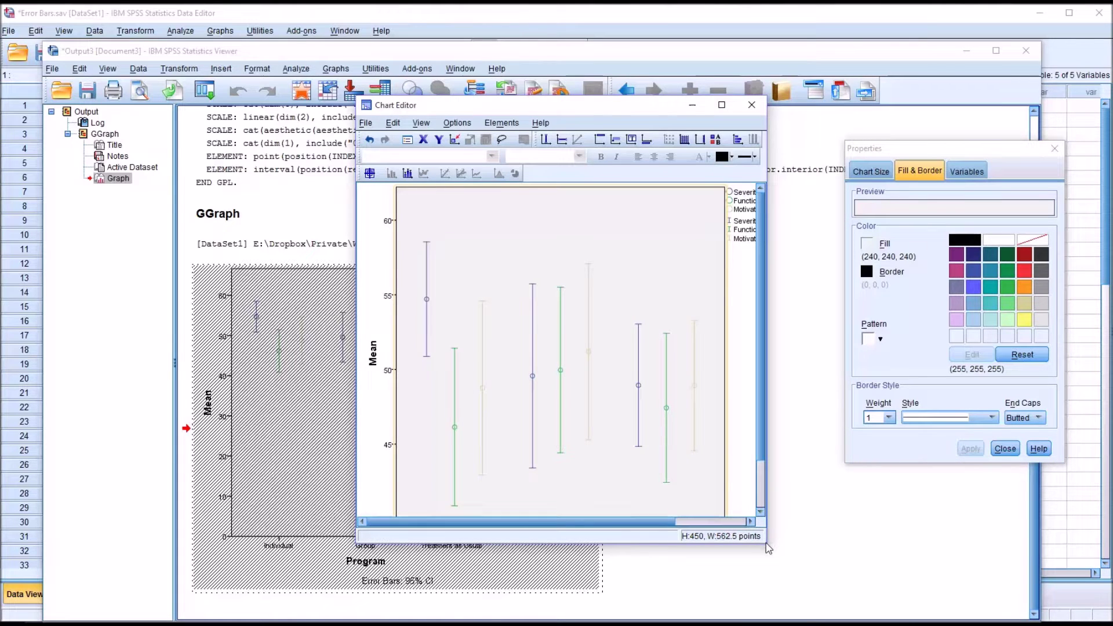
drag(767, 545, 803, 571)
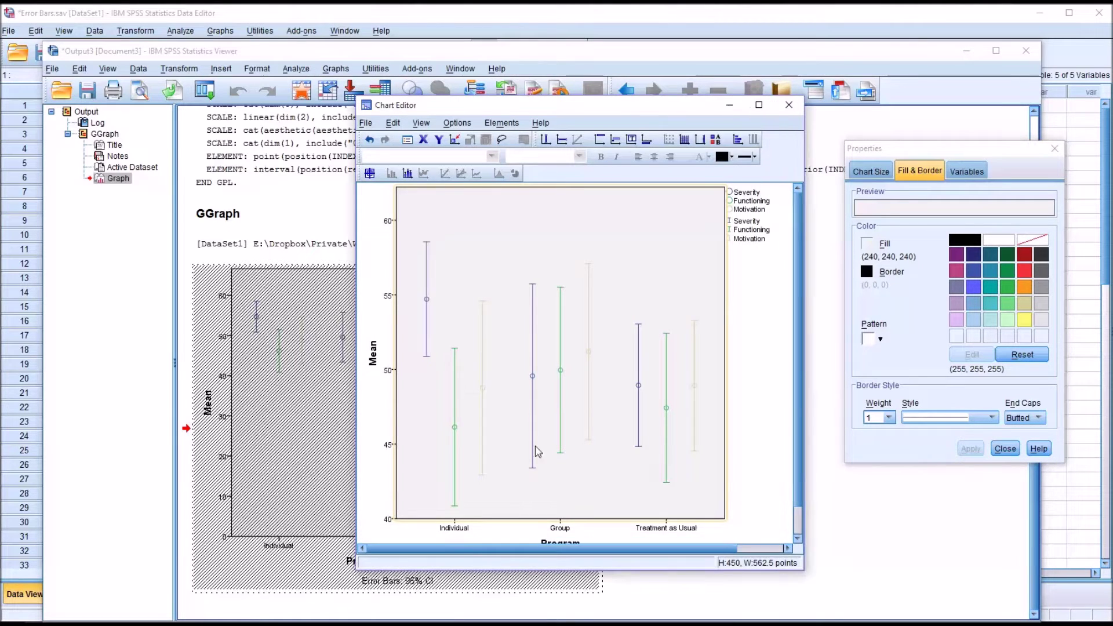
click(427, 300)
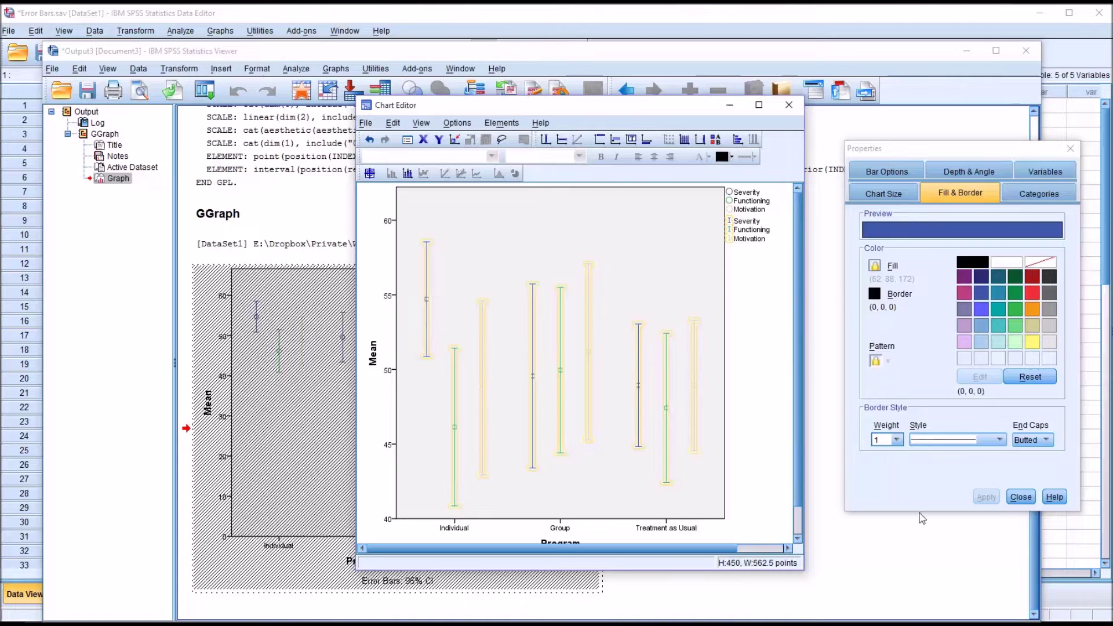
Give the error bars a border weight of 3.
click(896, 469)
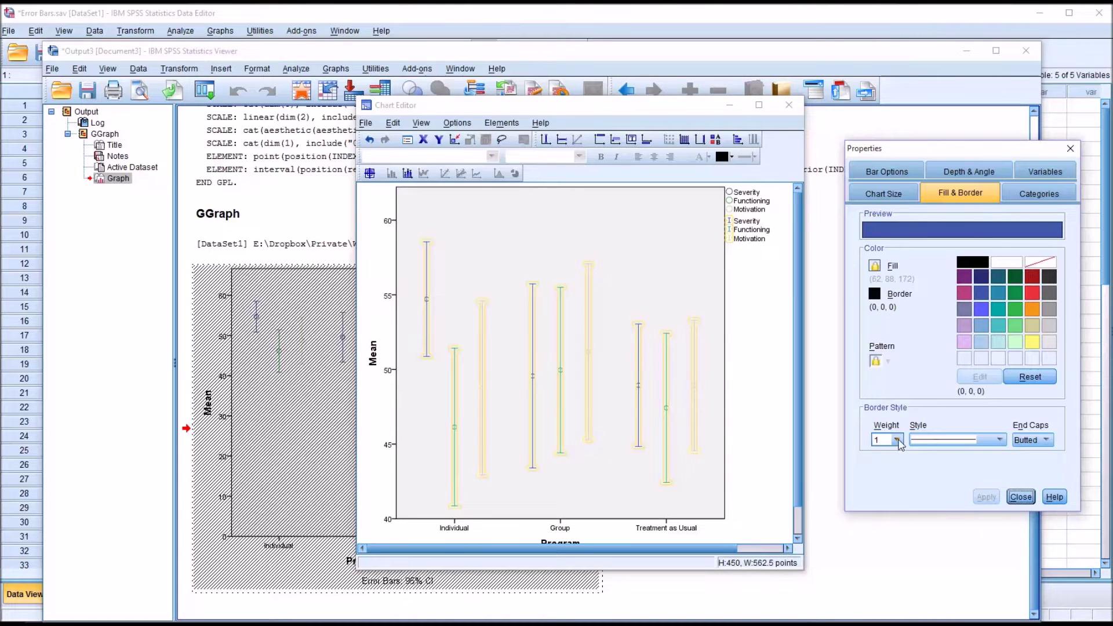
click(898, 441)
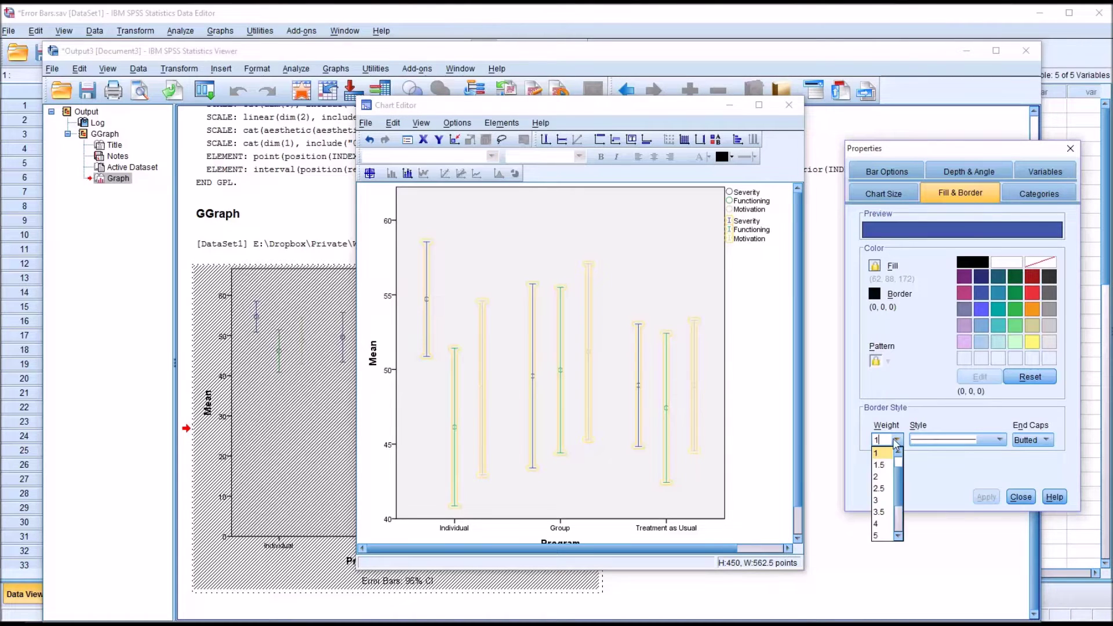
click(885, 501)
click(985, 498)
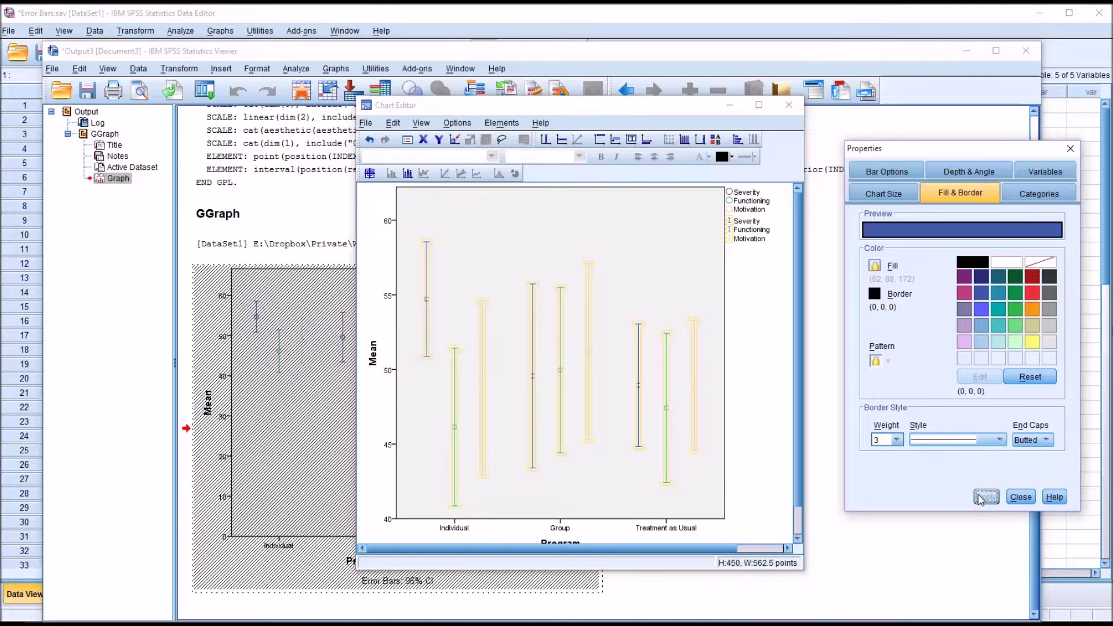
click(667, 406)
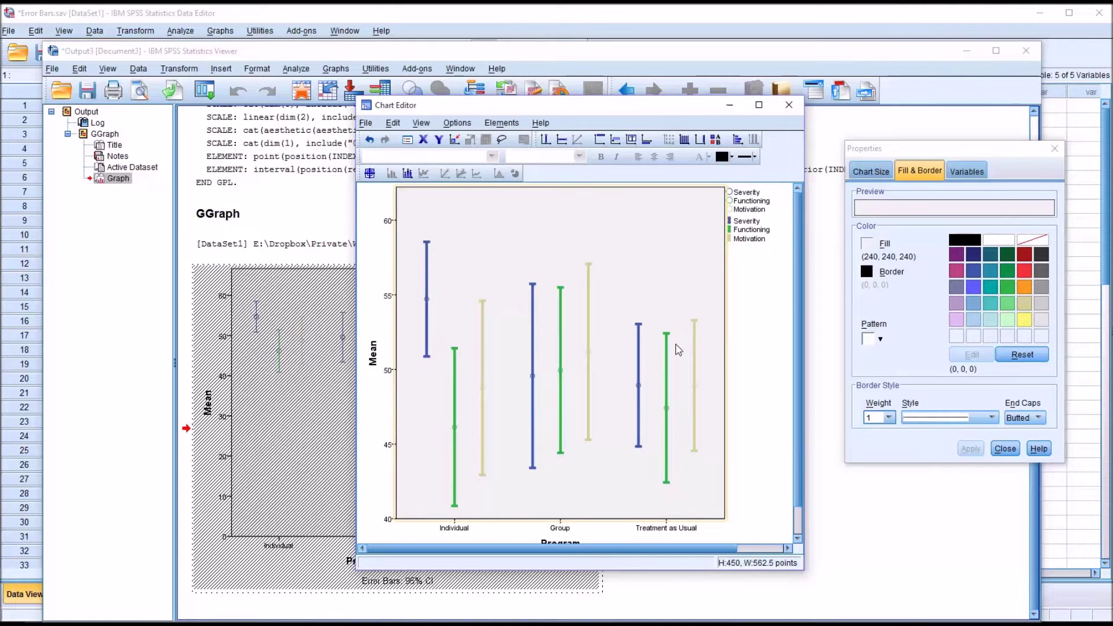
click(667, 411)
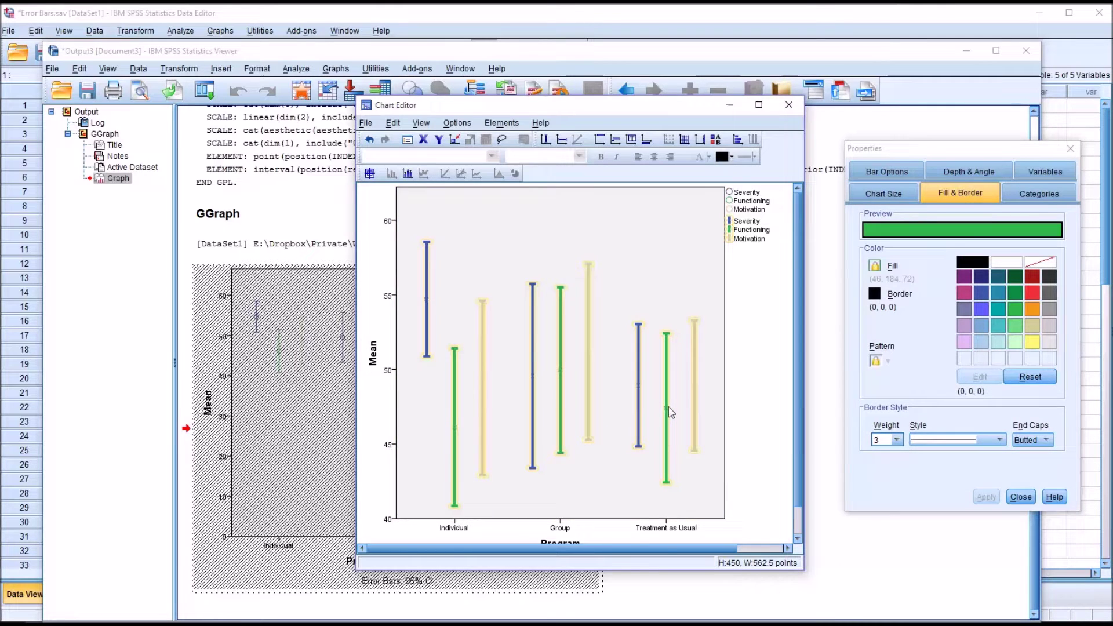
Set the mean markers to size 10, then close the properties panel and the Chart Editor.
click(669, 408)
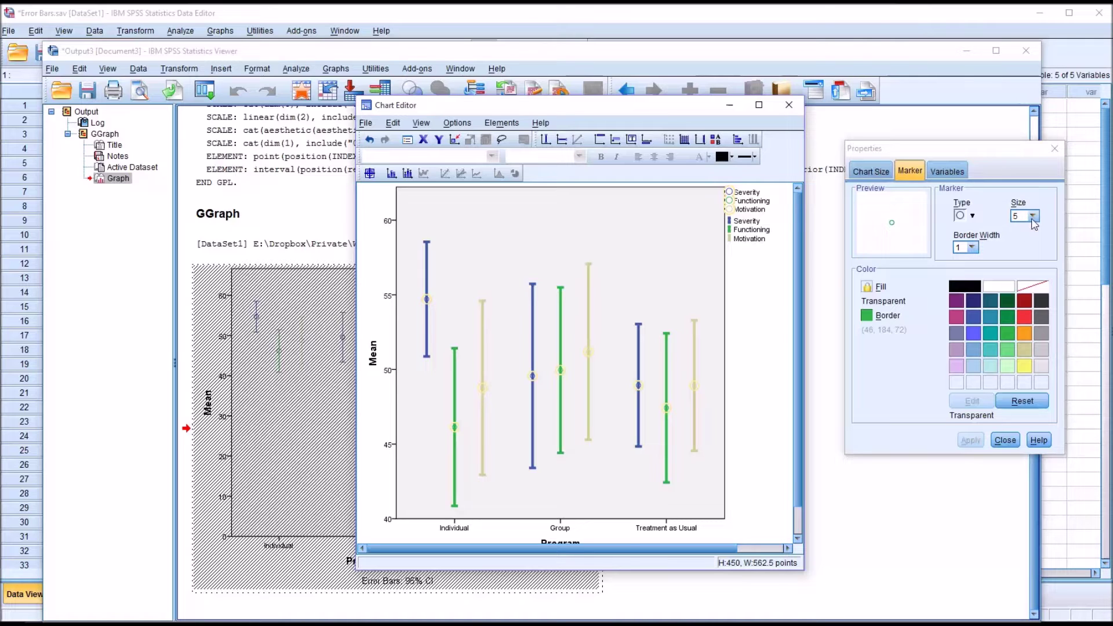
click(970, 220)
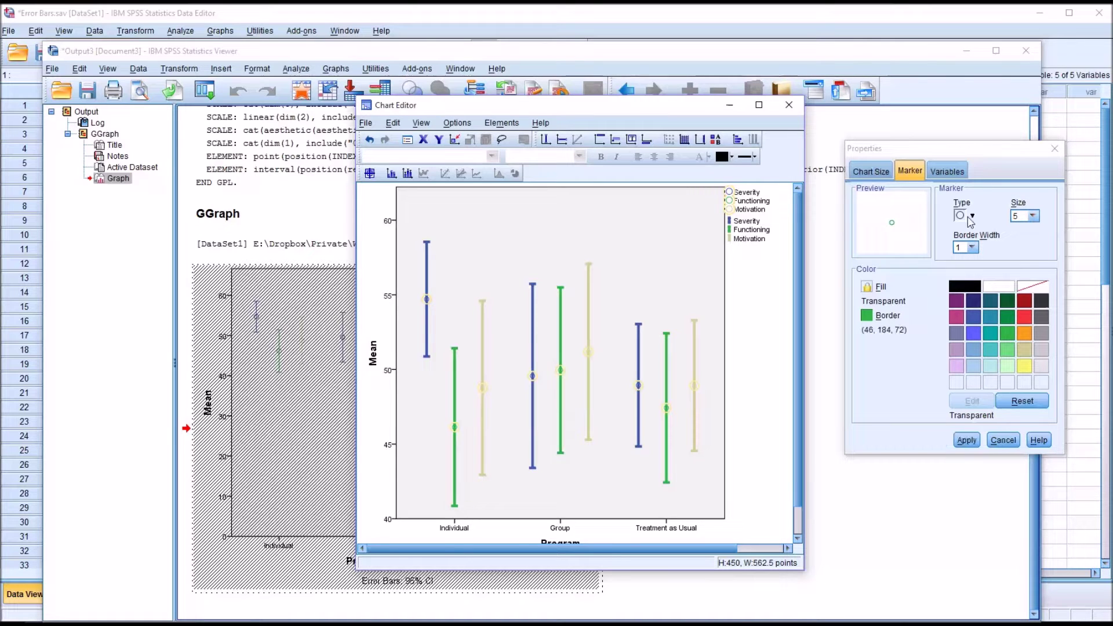
click(1033, 216)
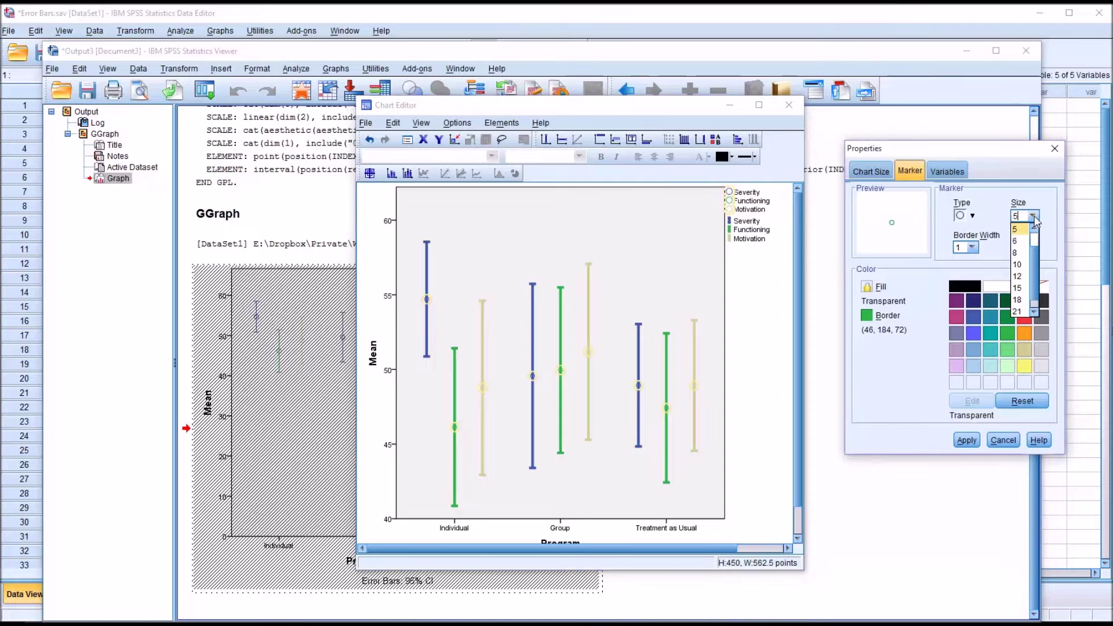
click(1018, 265)
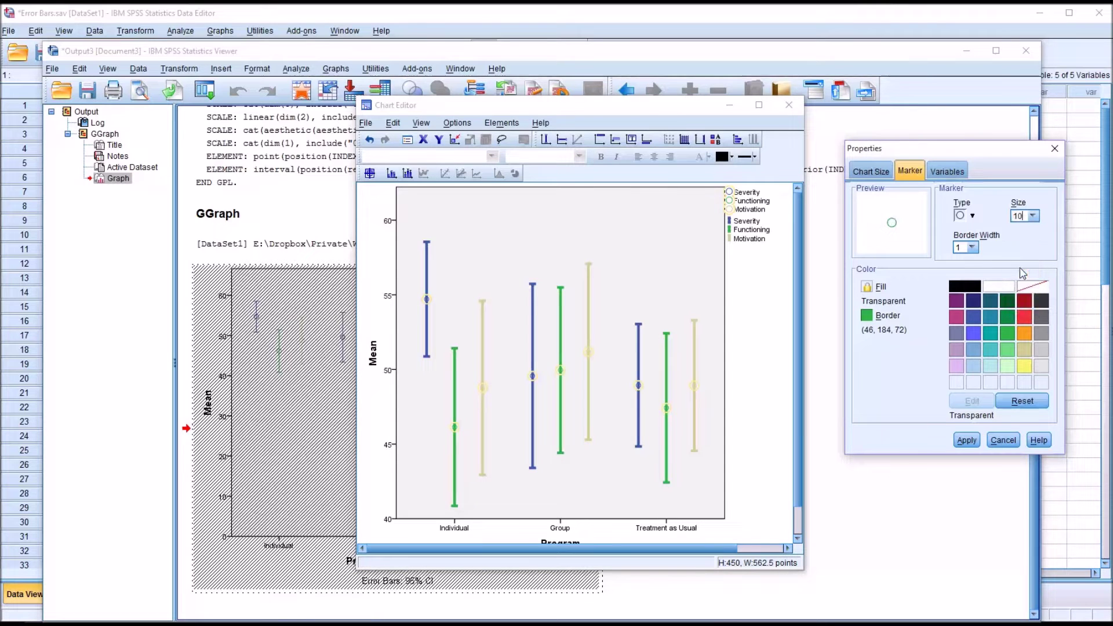
click(966, 440)
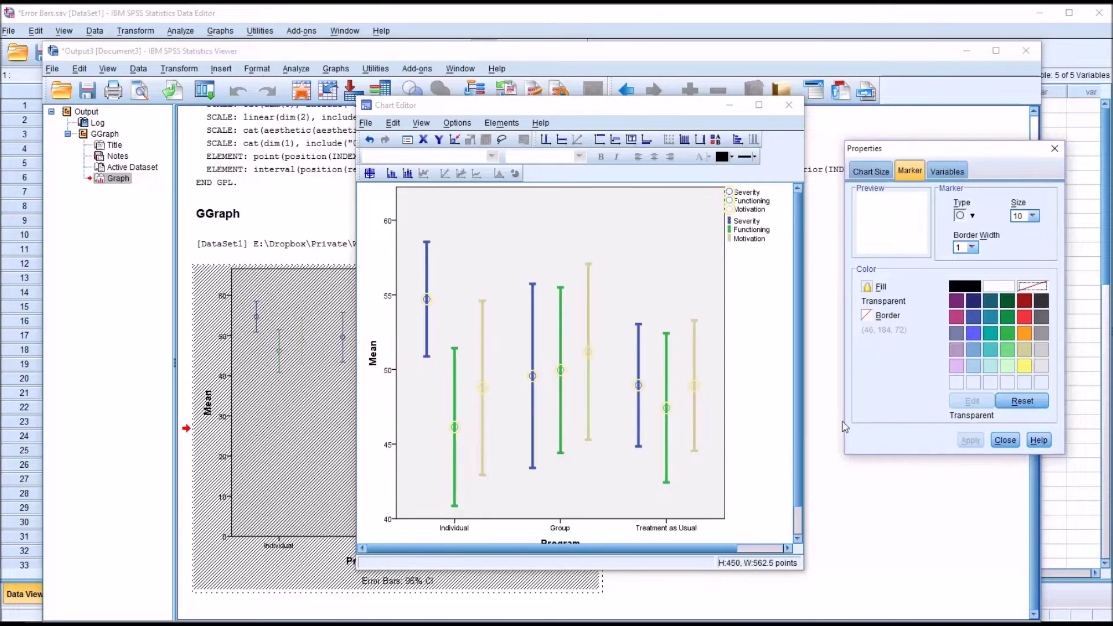
click(1005, 441)
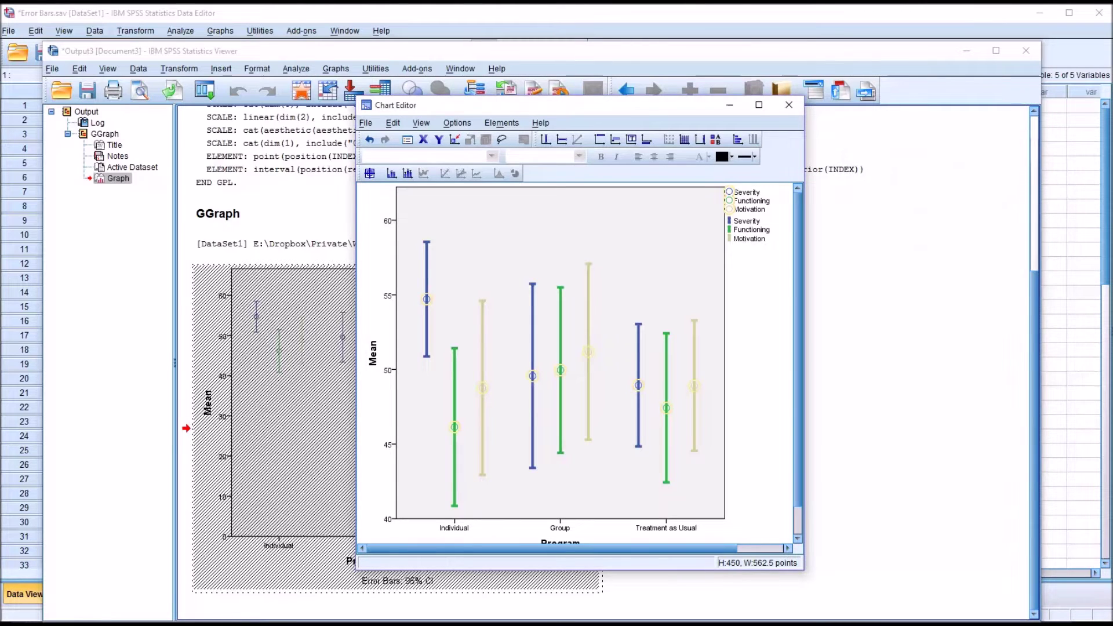
click(789, 105)
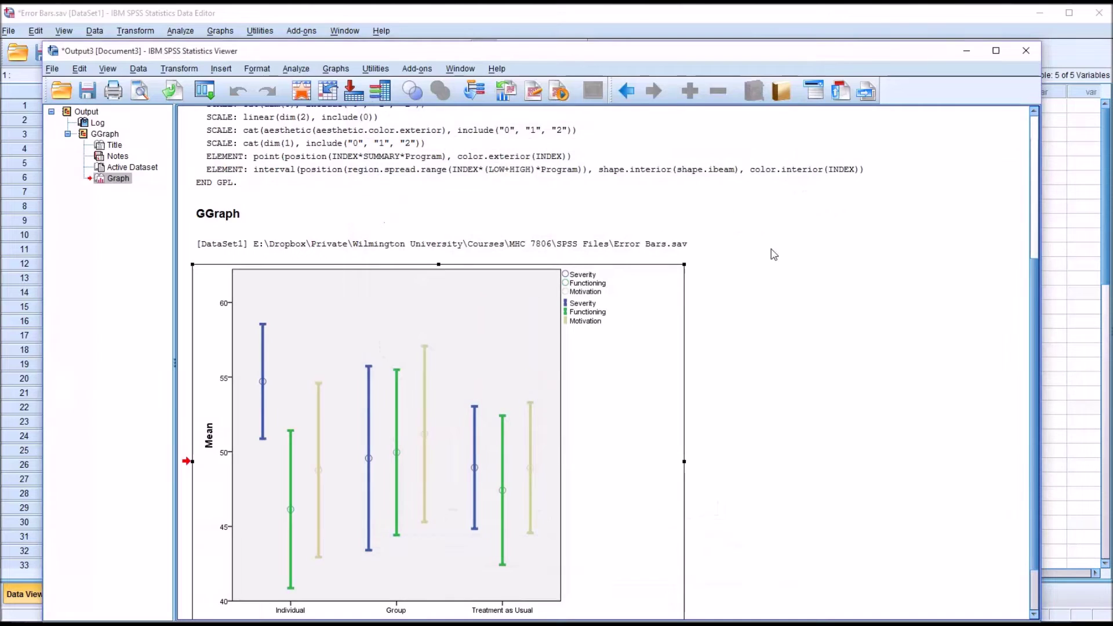
drag(1037, 297, 1042, 342)
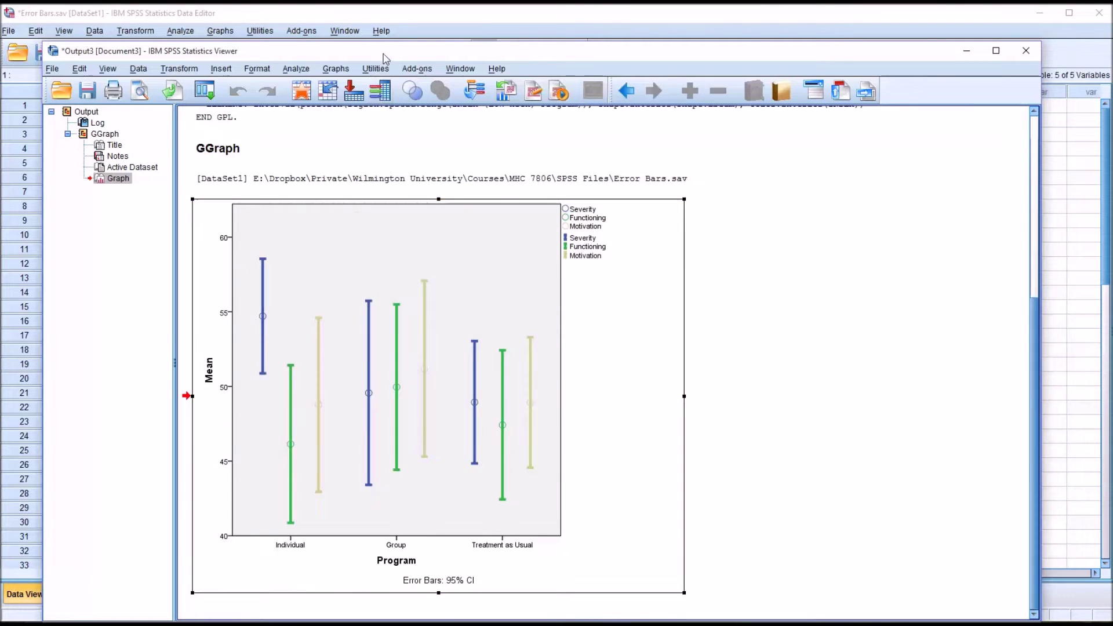
drag(385, 57, 383, 34)
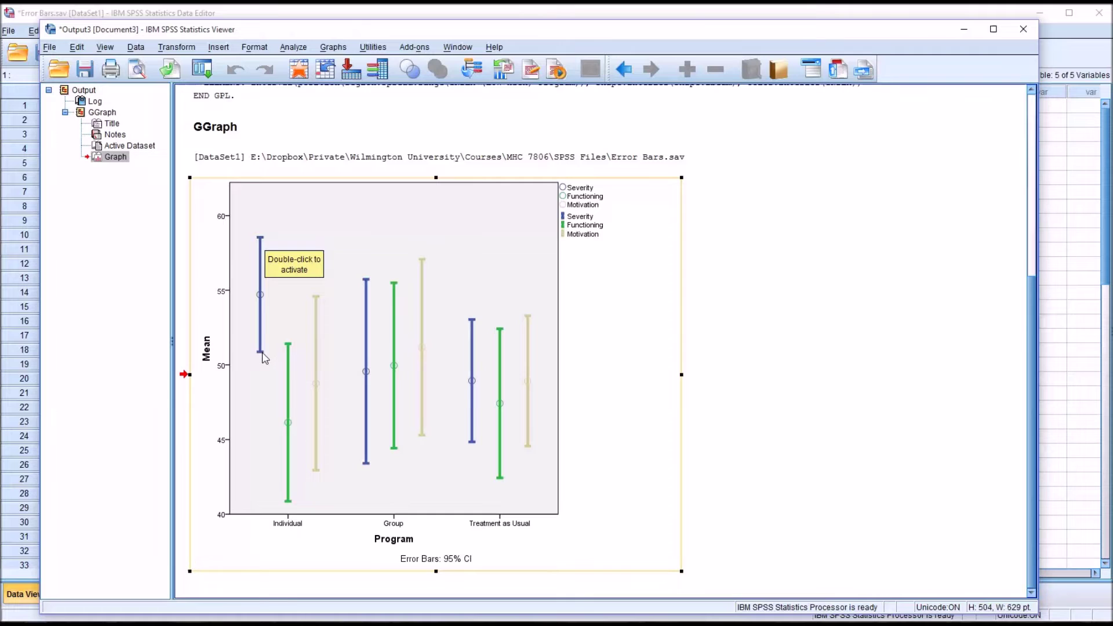
Reopen Chart Builder from the Viewer's Graphs menu.
double_click(603, 470)
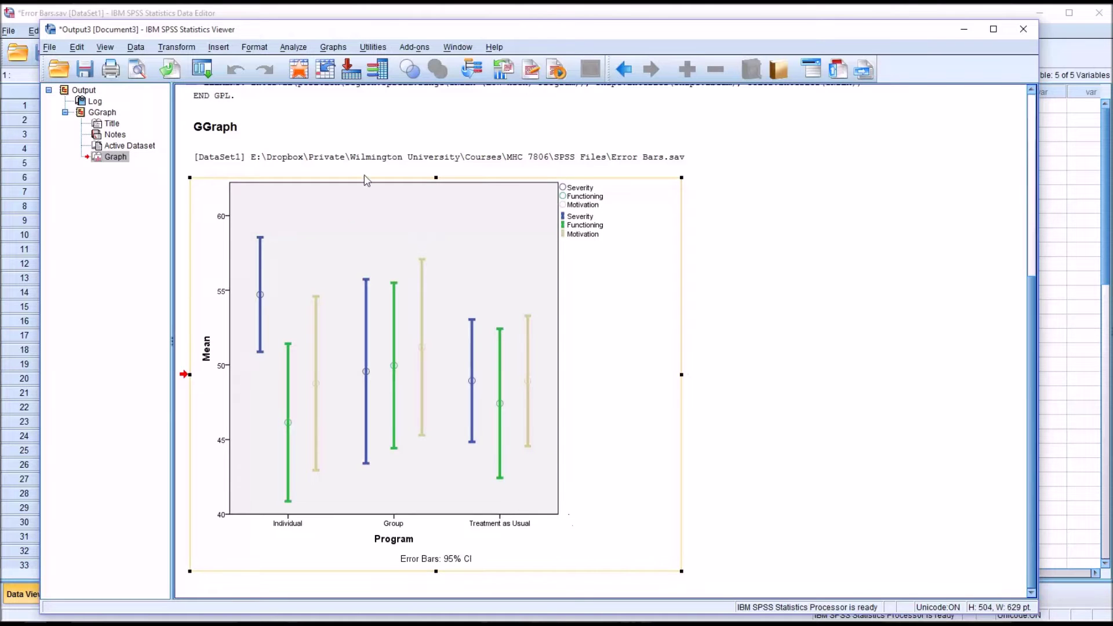
click(333, 47)
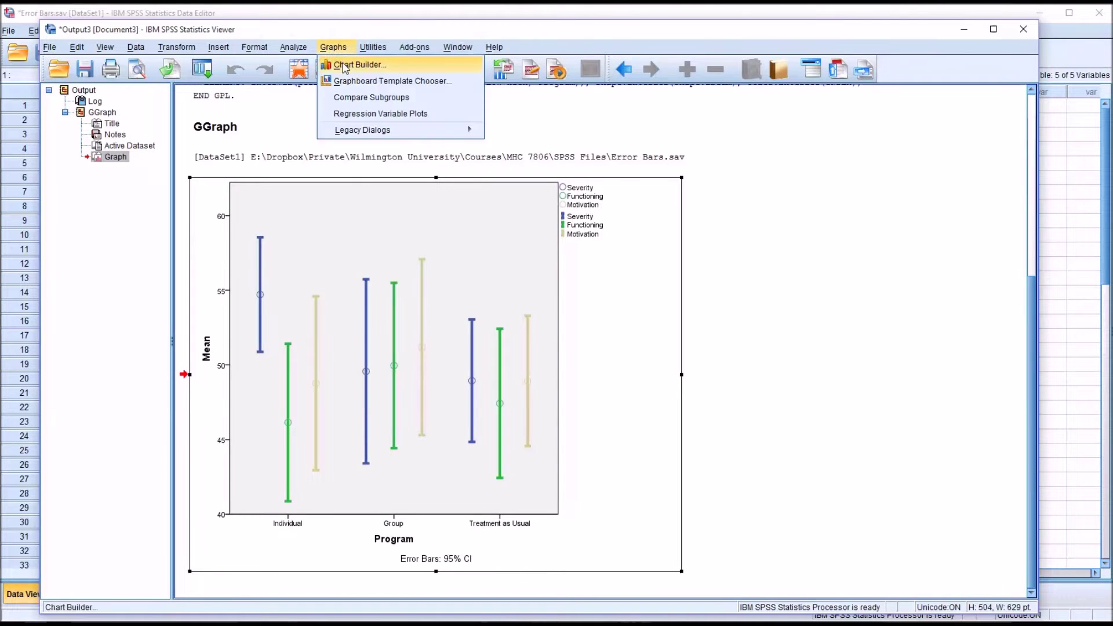
click(351, 64)
Place an error bar template with Program on x and Severity through Motivation grouped on y.
click(574, 513)
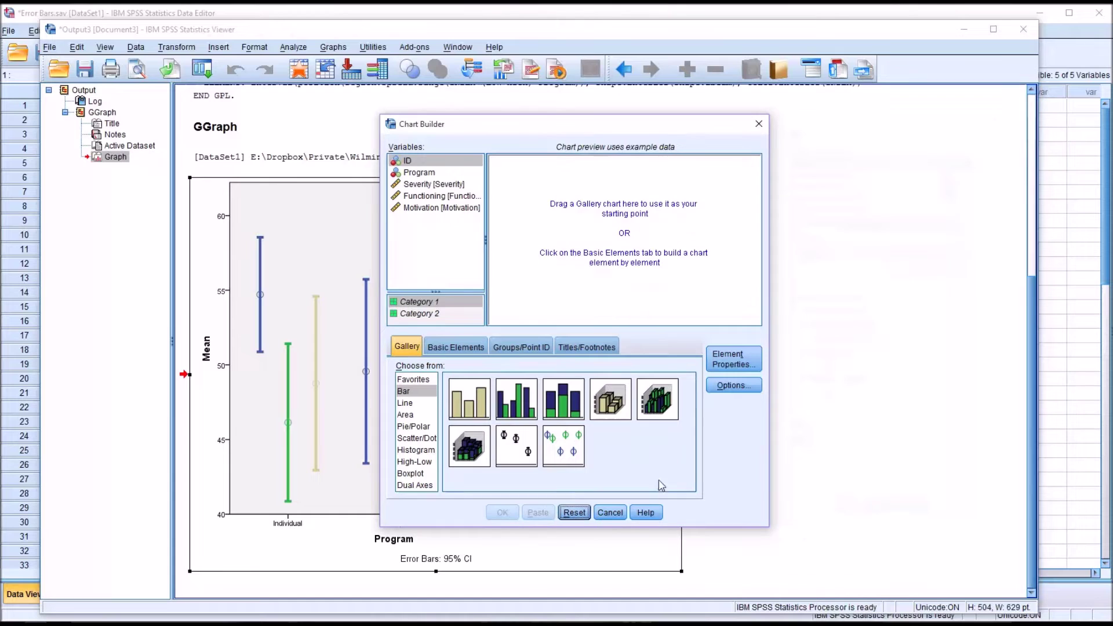
drag(517, 457, 600, 266)
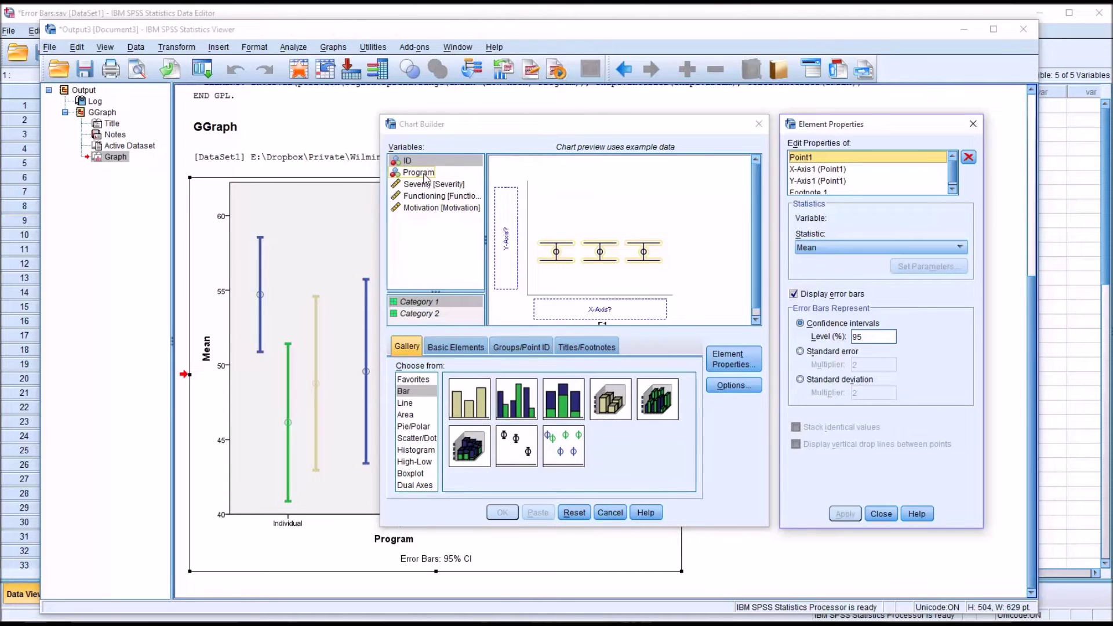
drag(419, 172, 583, 310)
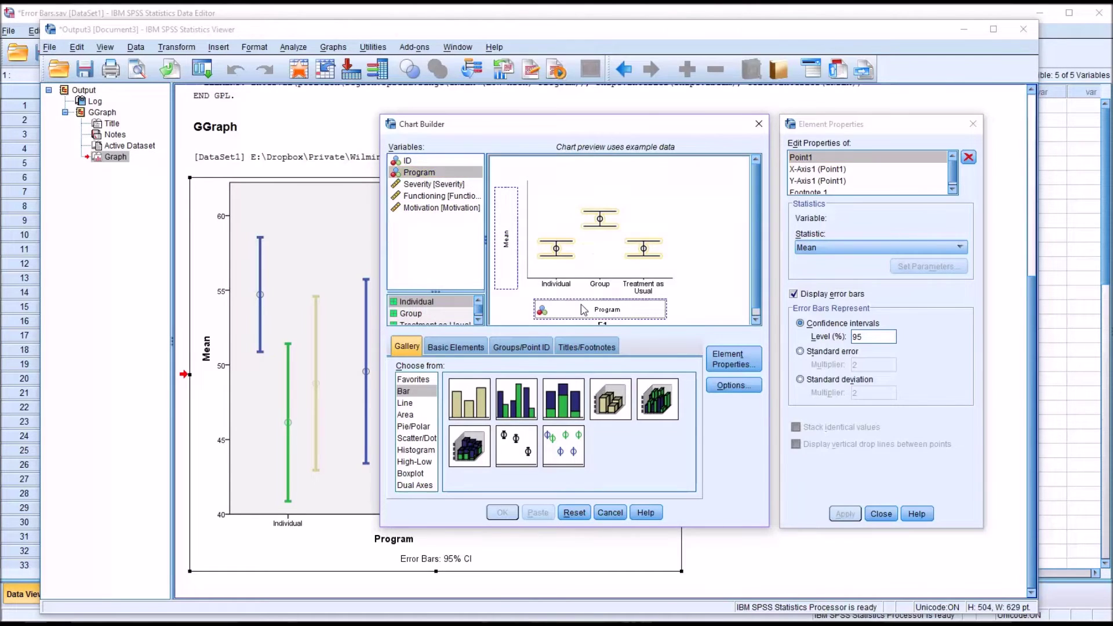
click(431, 186)
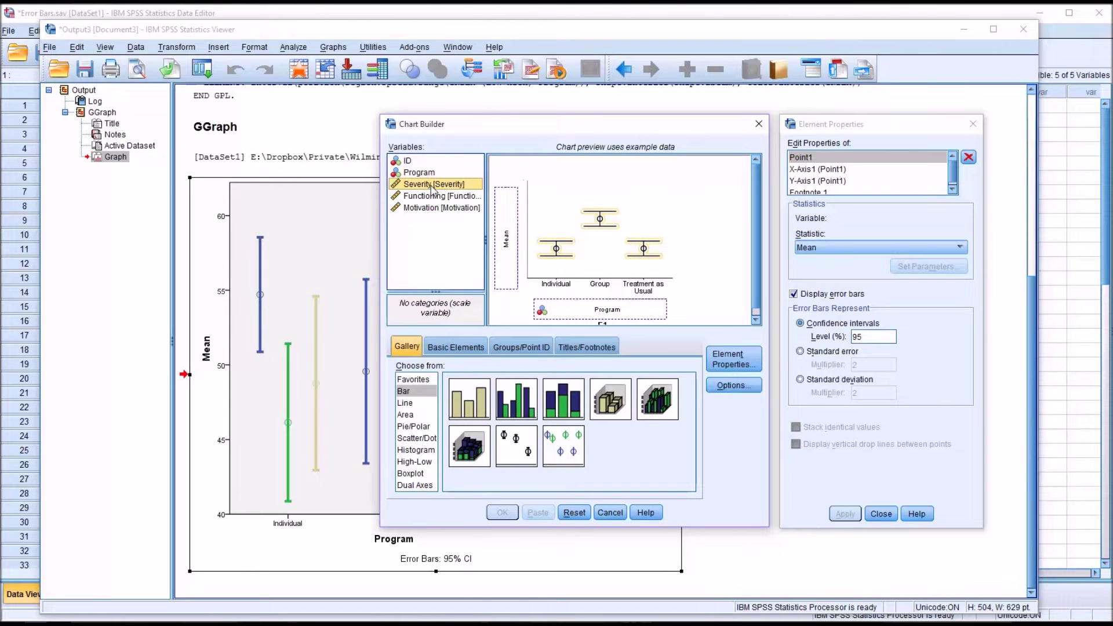
shift+click(429, 207)
drag(429, 208, 505, 219)
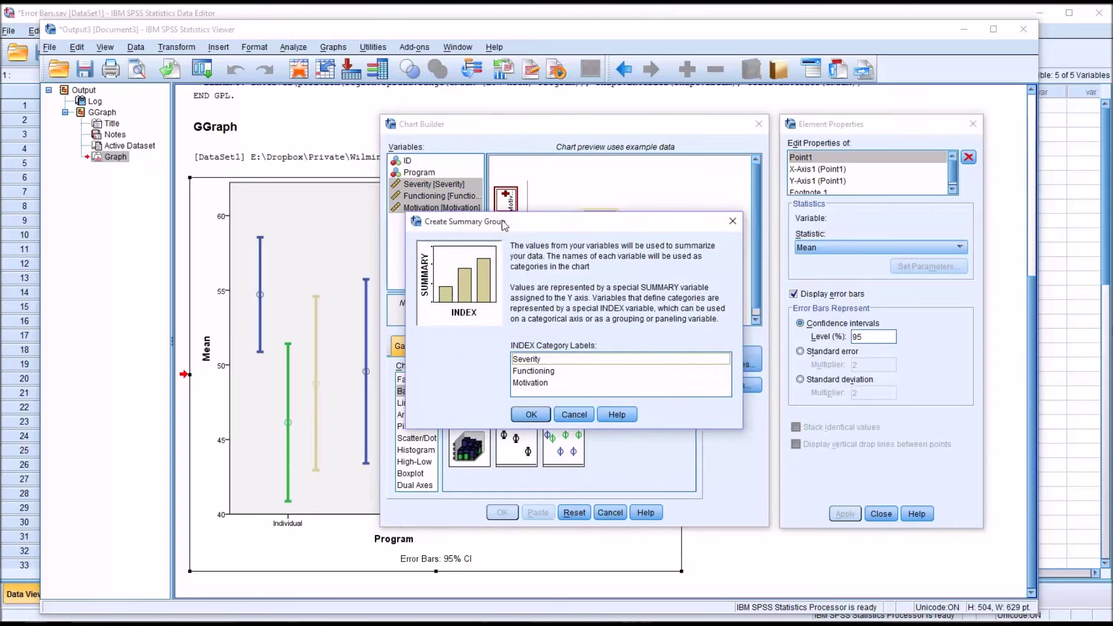
click(530, 413)
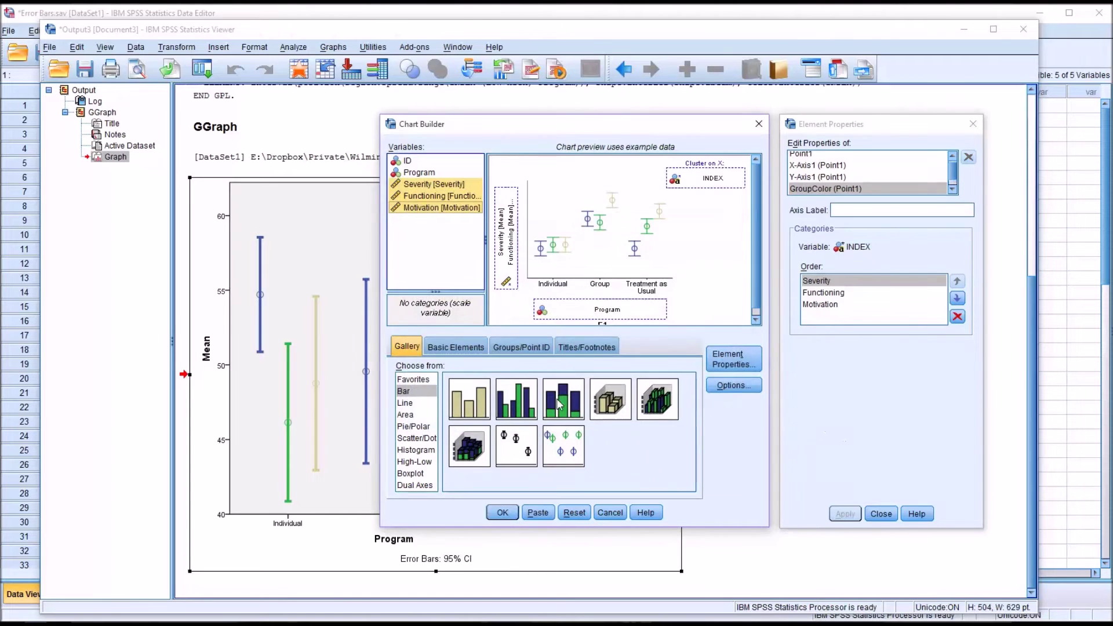
click(945, 284)
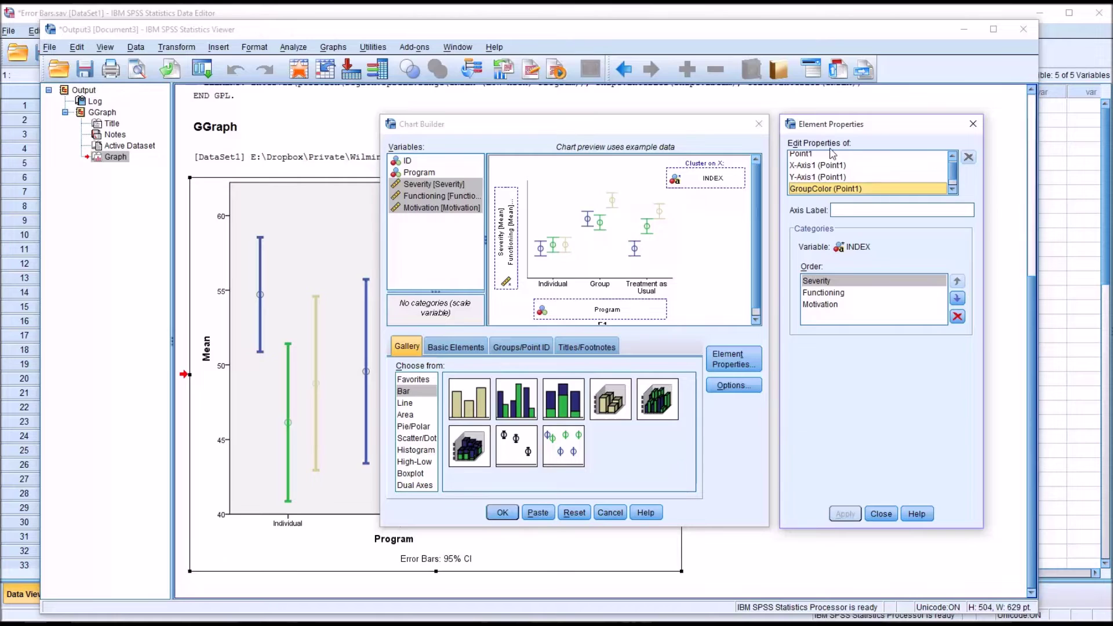
click(952, 156)
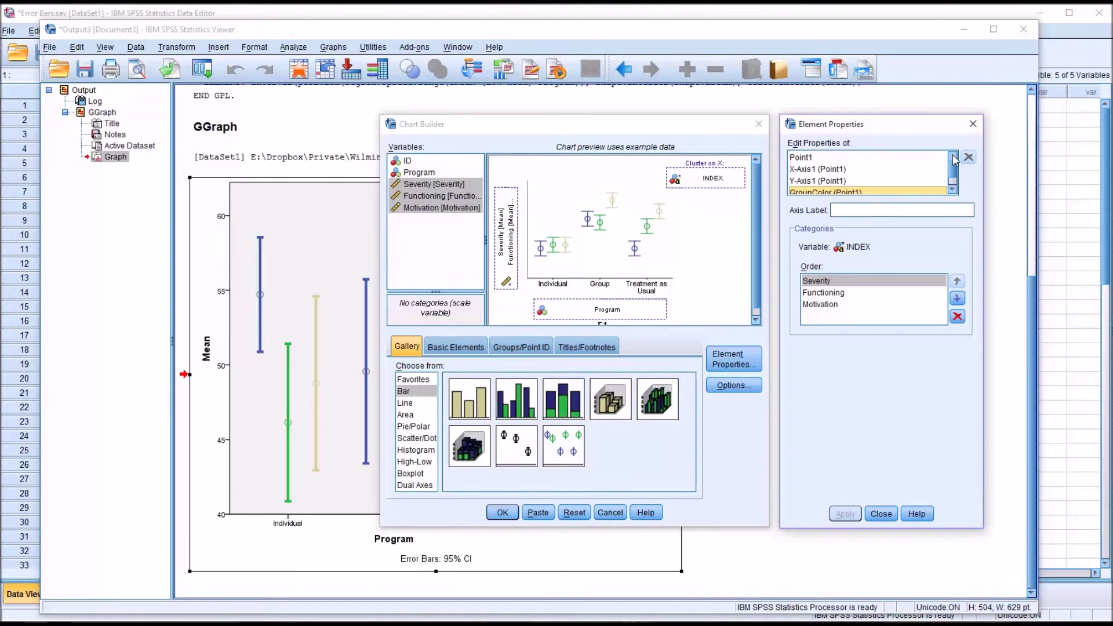
Set Point1's error bars to standard deviation with multiplier 2 and create the chart.
click(839, 159)
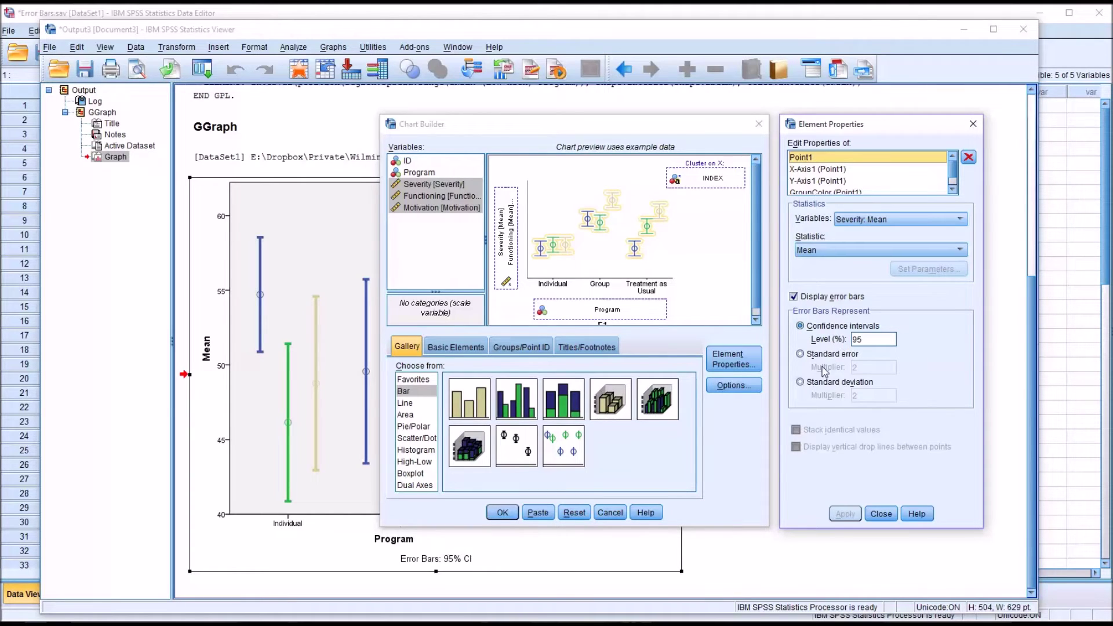
click(801, 382)
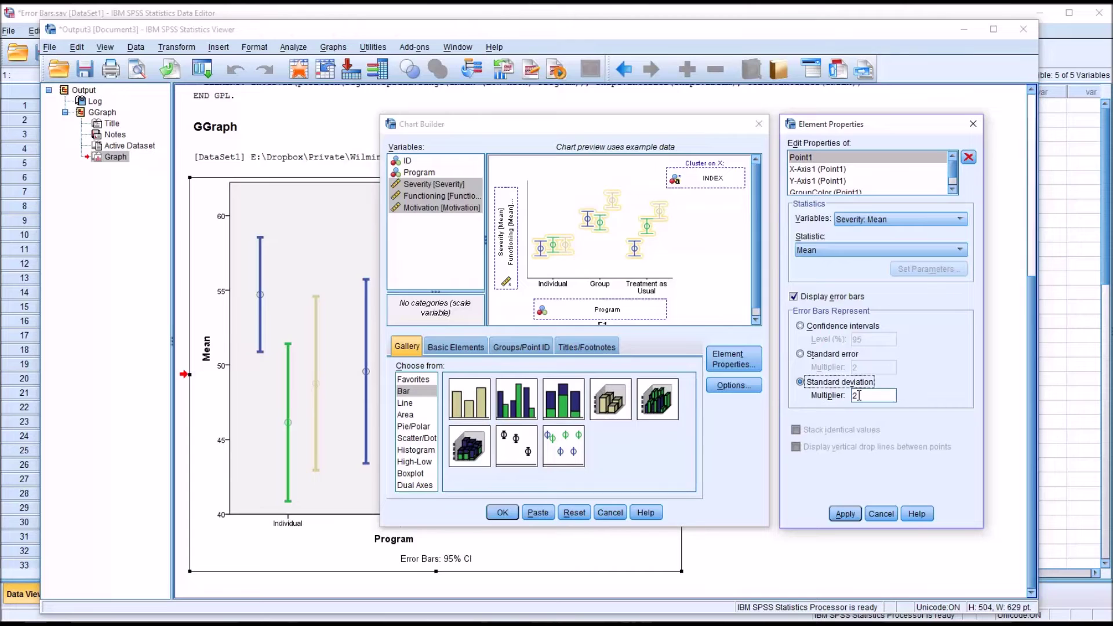
click(845, 514)
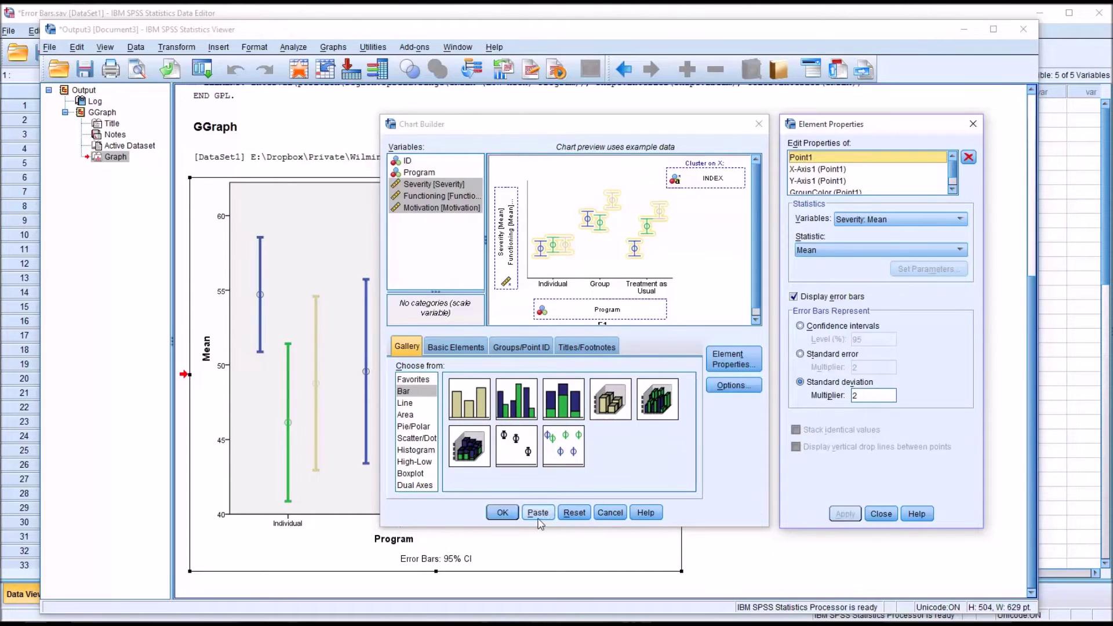
click(509, 513)
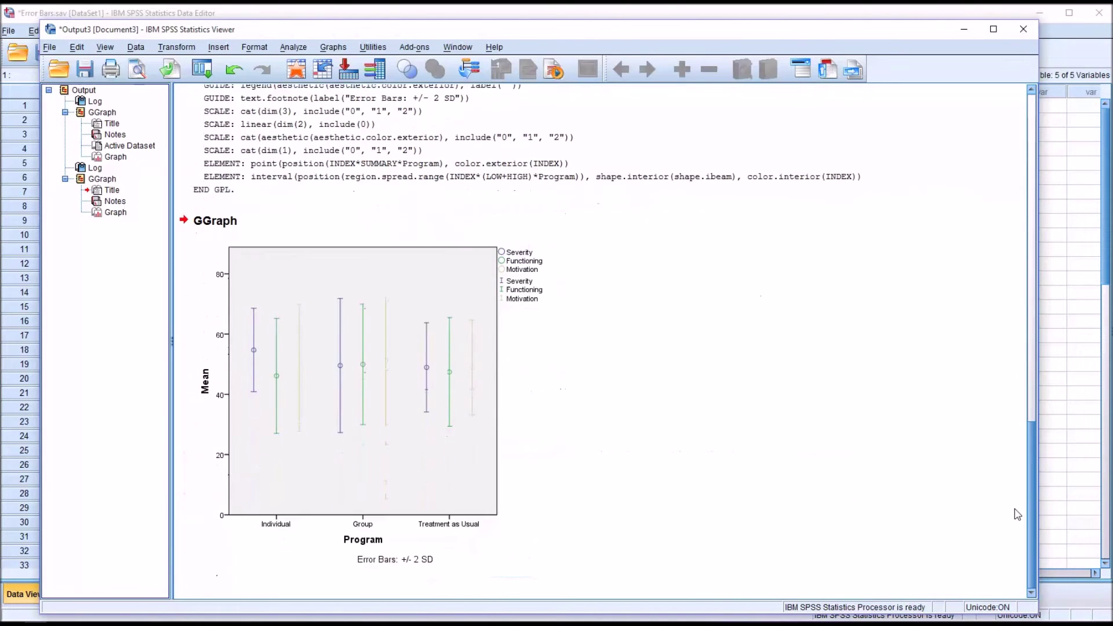
Open the ±2 SD Program chart in the Chart Editor and scale the Mean axis to the data (20–80).
click(486, 518)
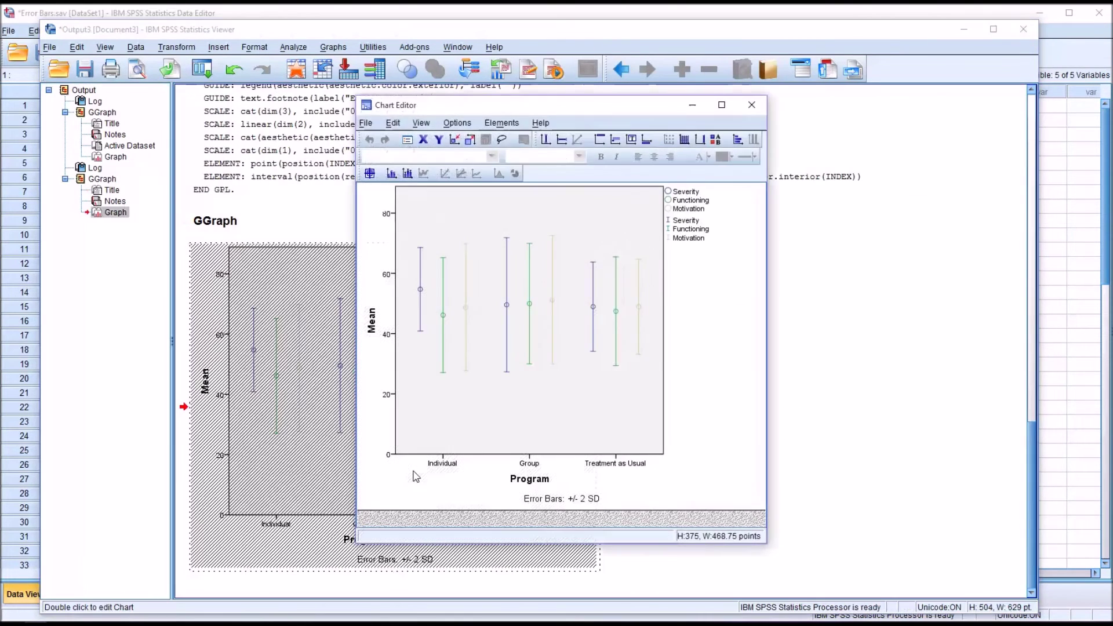
double_click(577, 396)
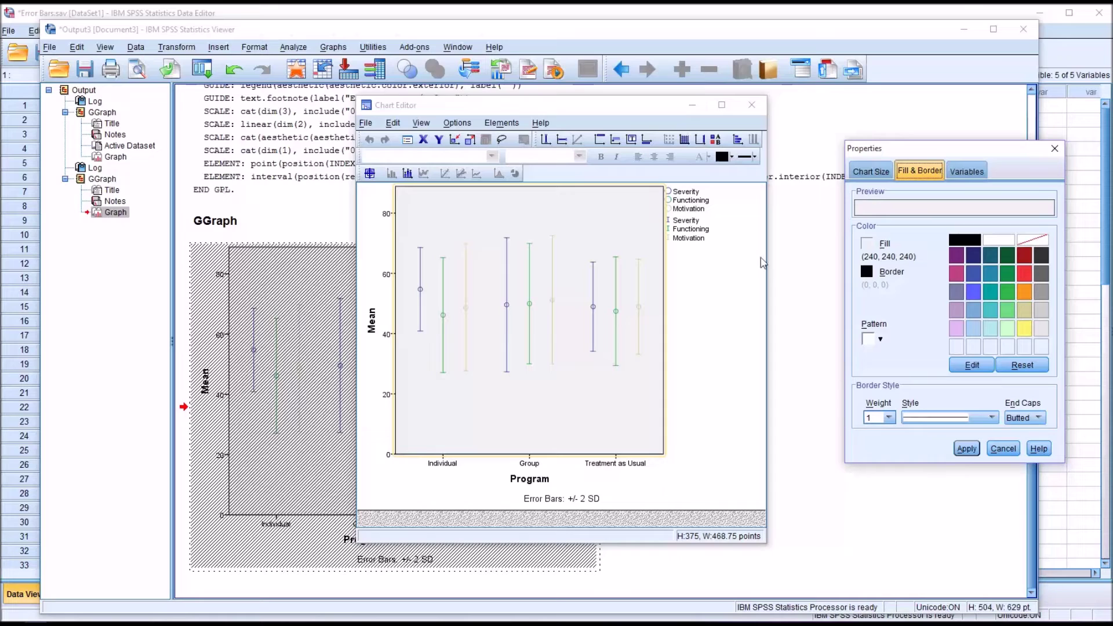
click(470, 143)
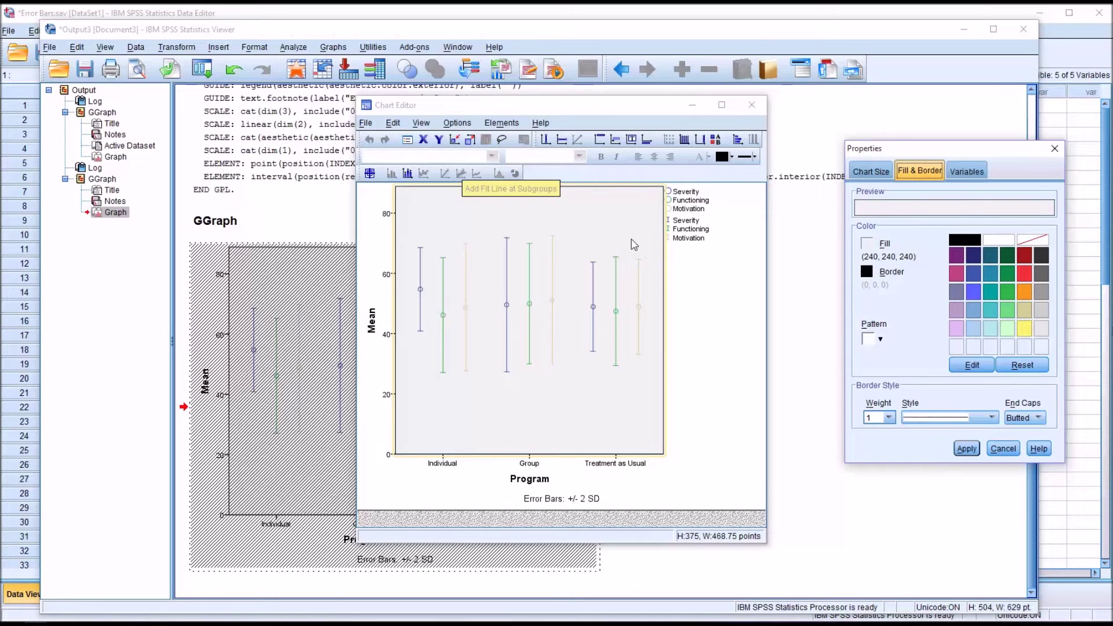
click(470, 142)
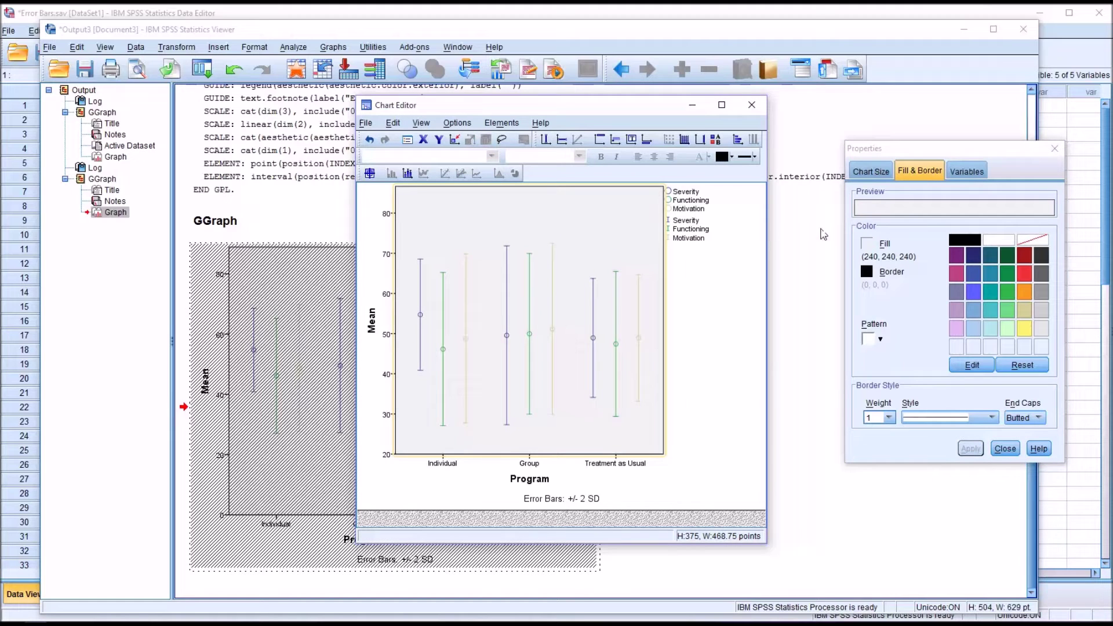
Set the chart height to 450 points, apply it, and close the Chart Editor.
click(871, 171)
drag(915, 207, 944, 204)
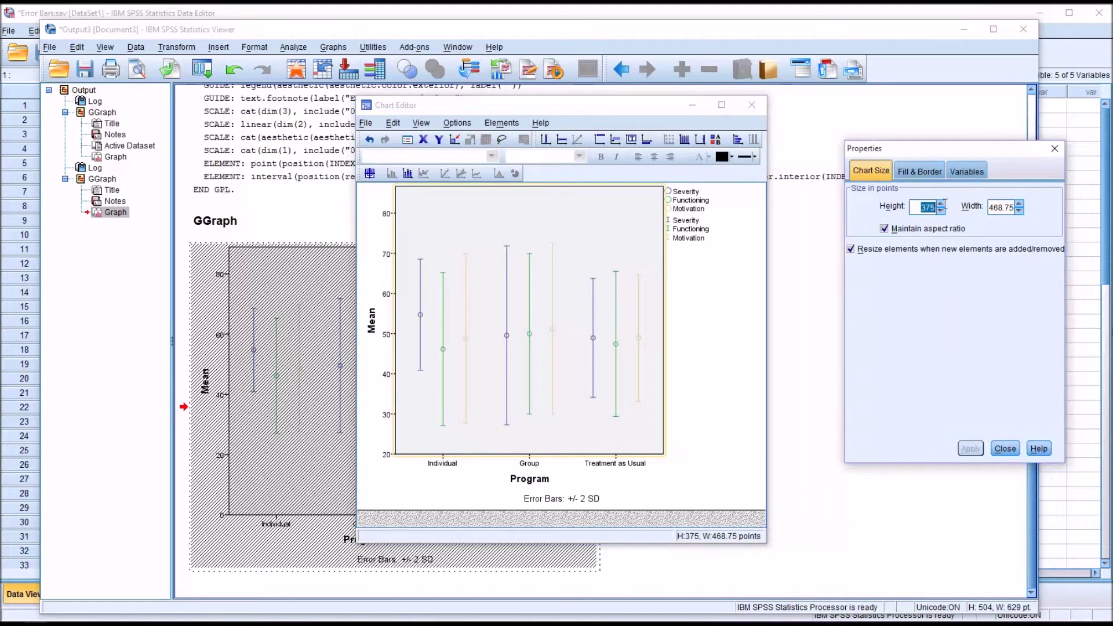
text(450)
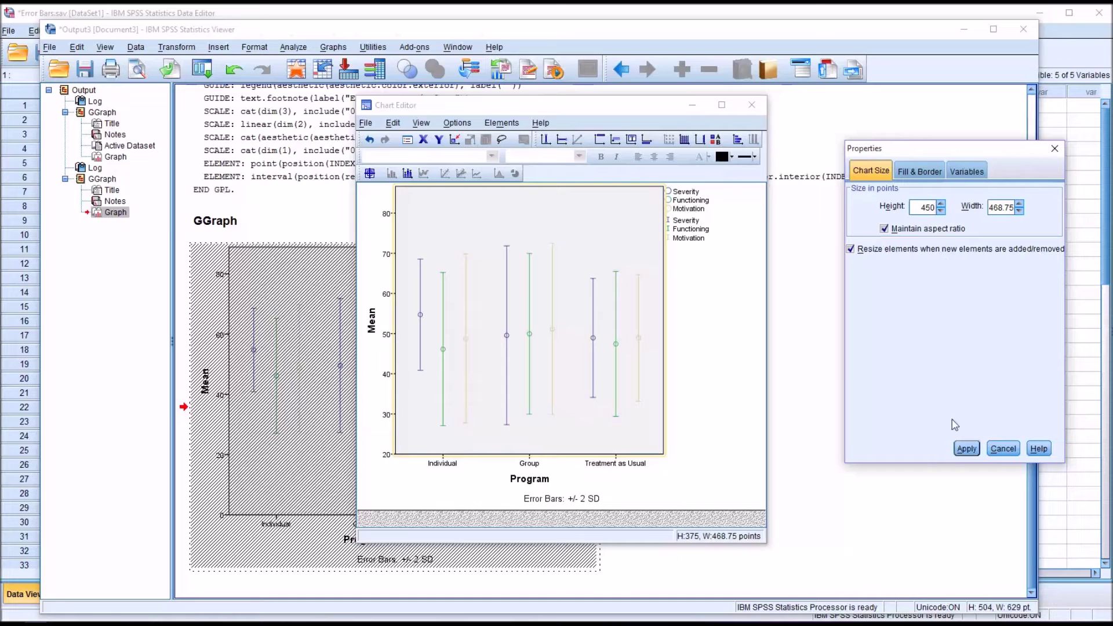
click(966, 448)
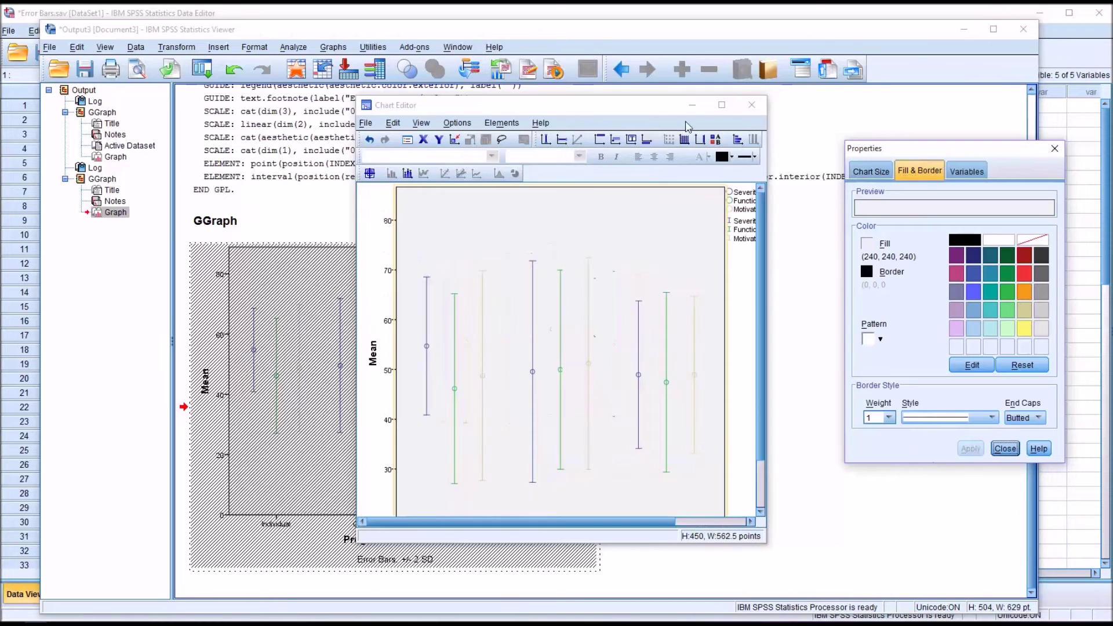
click(752, 104)
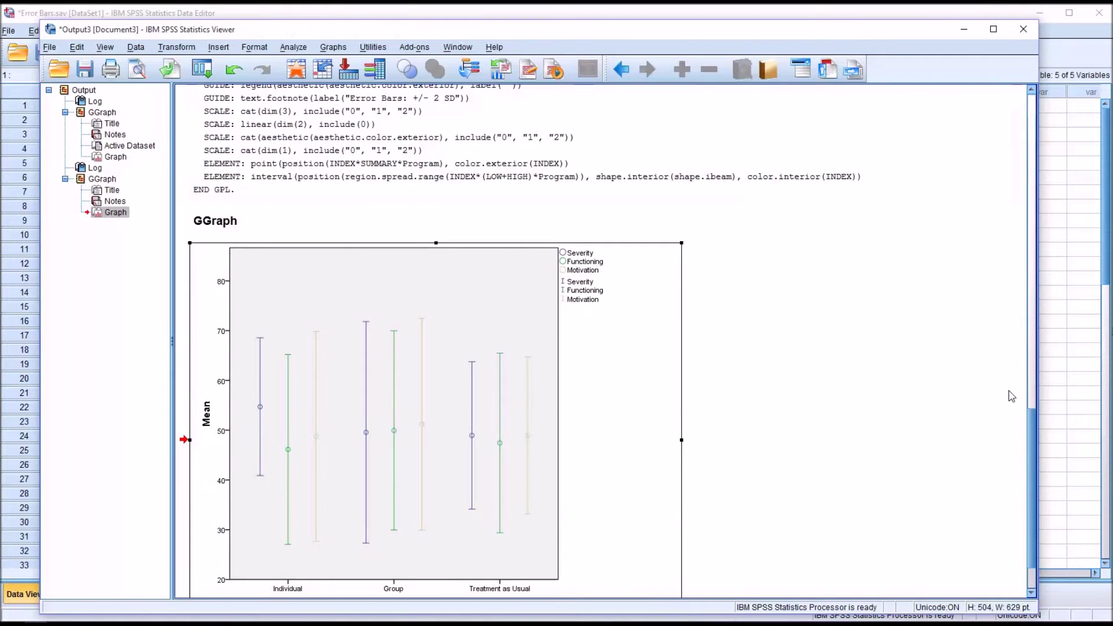
scroll(1032, 413, down, 2)
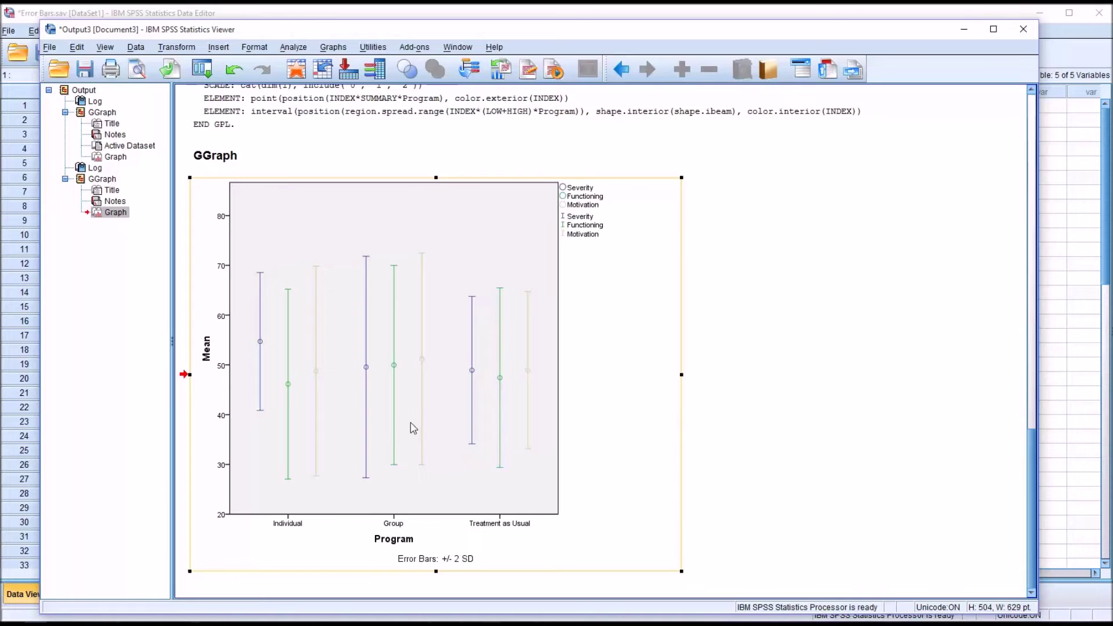
click(666, 518)
Start a Simple error bar chart of summaries of separate variables from Legacy Dialogs and define it.
click(332, 47)
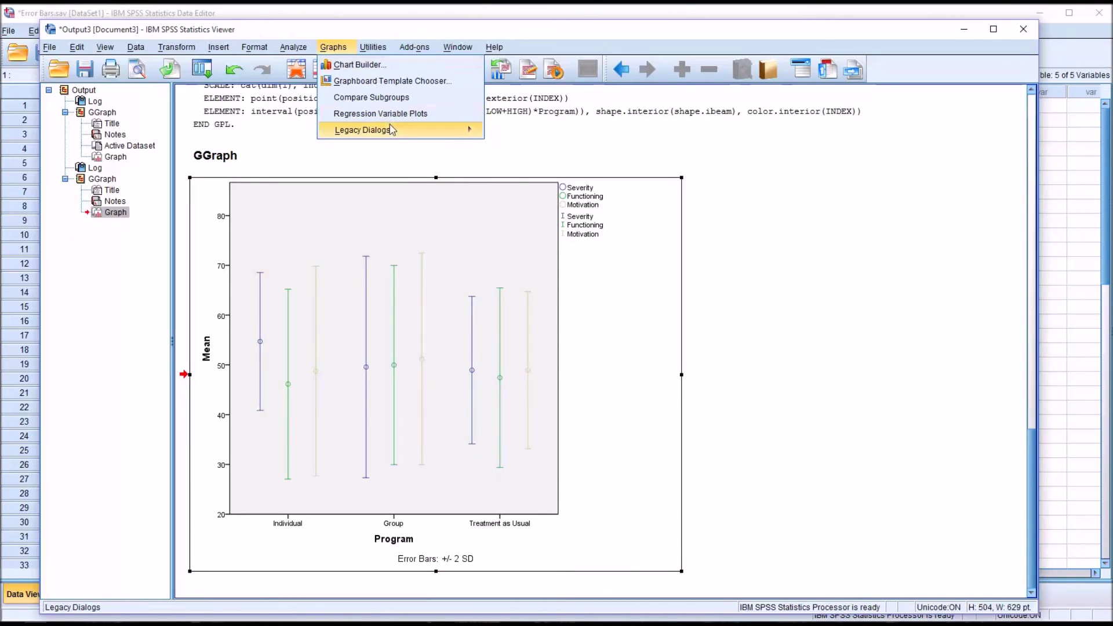
mouse_move(410, 131)
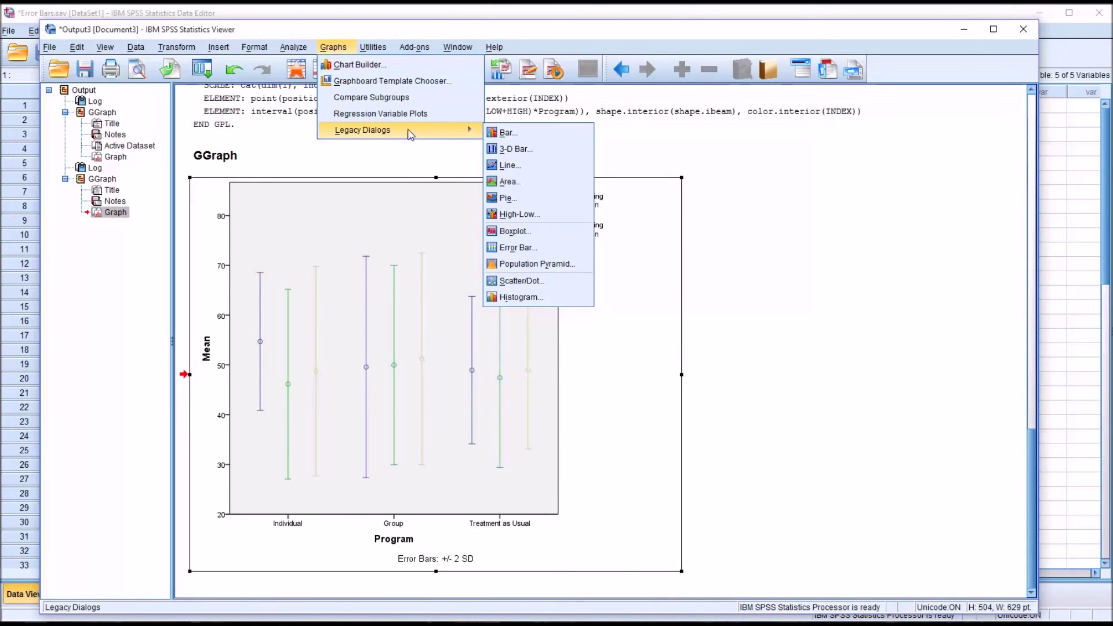
click(516, 247)
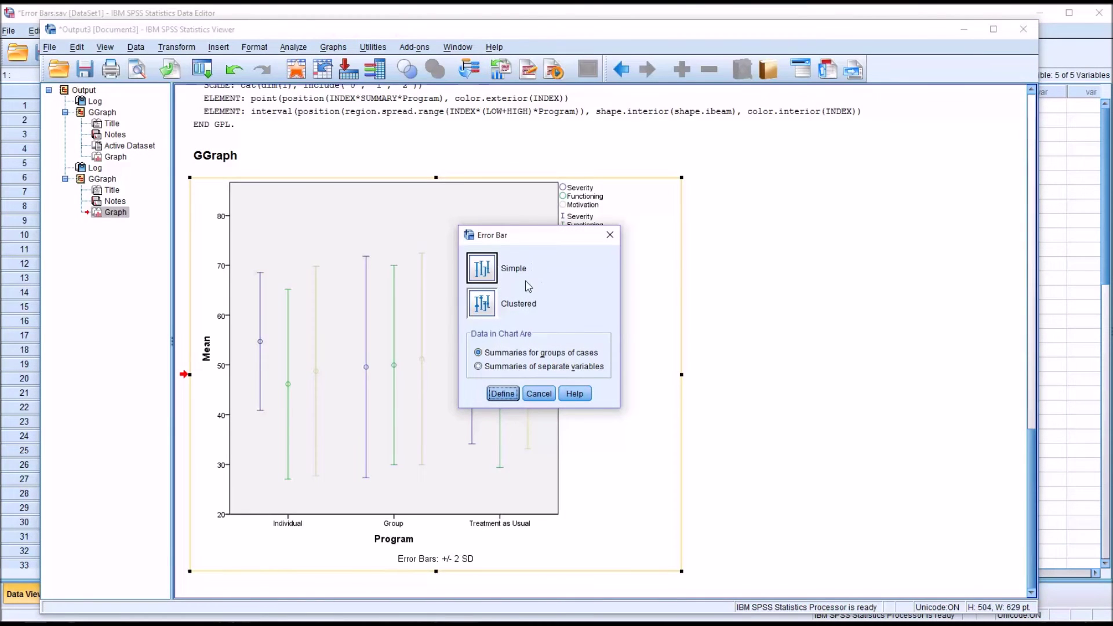
click(486, 272)
click(479, 368)
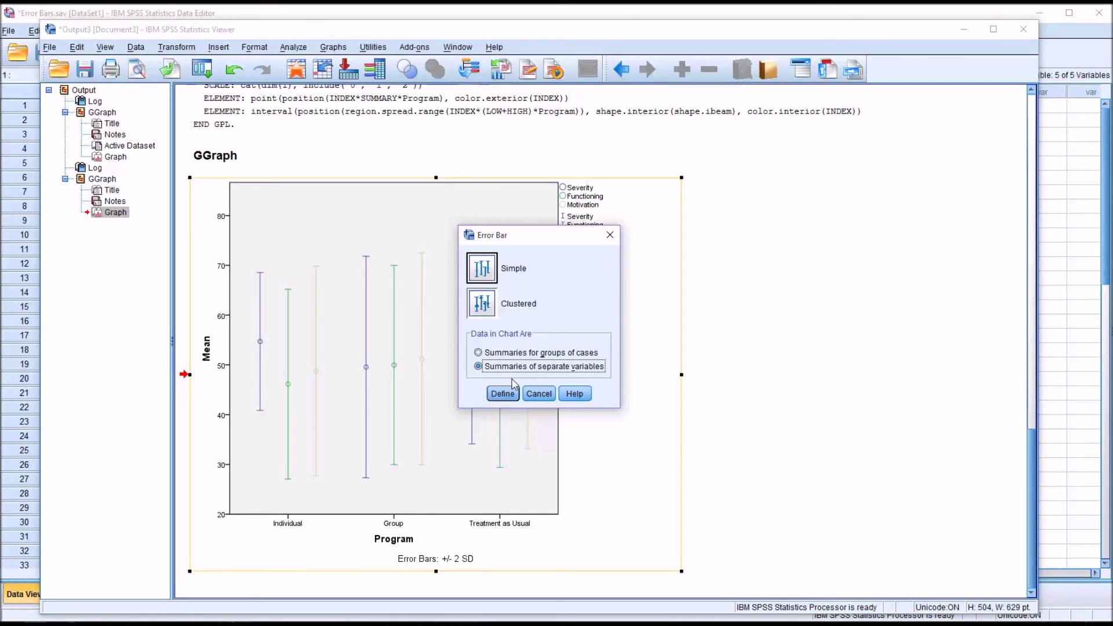
click(504, 394)
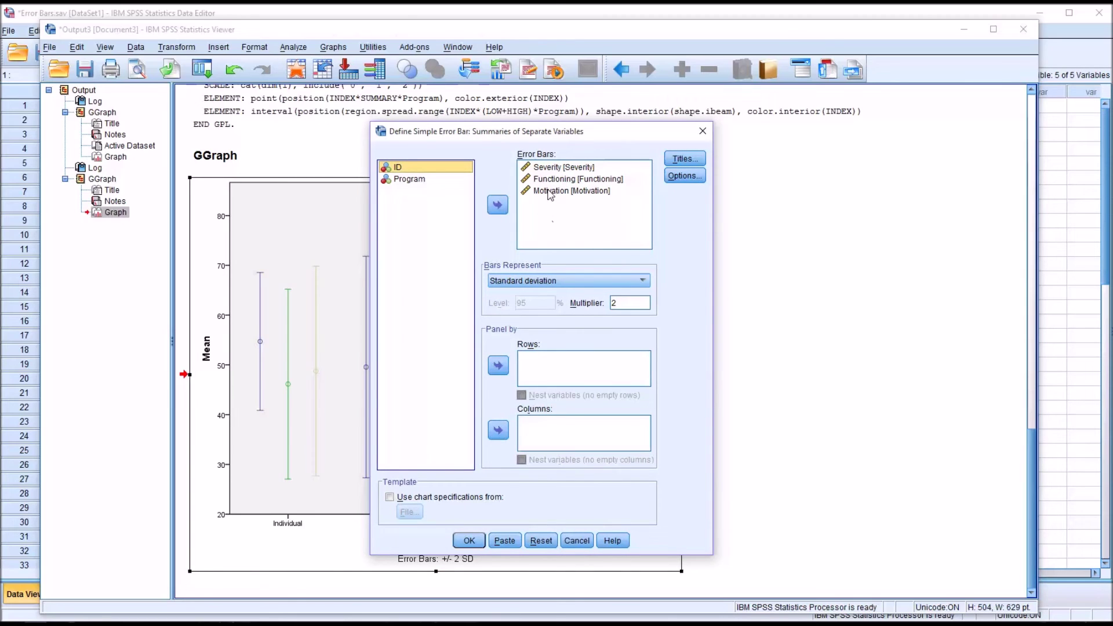
Reset the dialog and chart Severity, Functioning and Motivation with 95% confidence intervals for the mean.
click(541, 541)
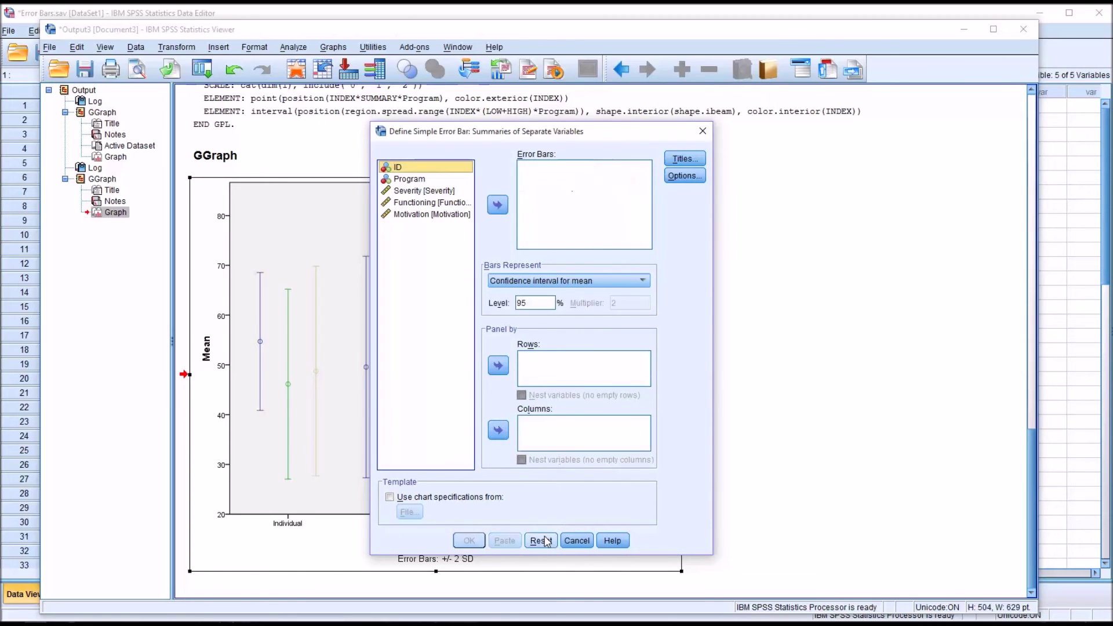
click(411, 191)
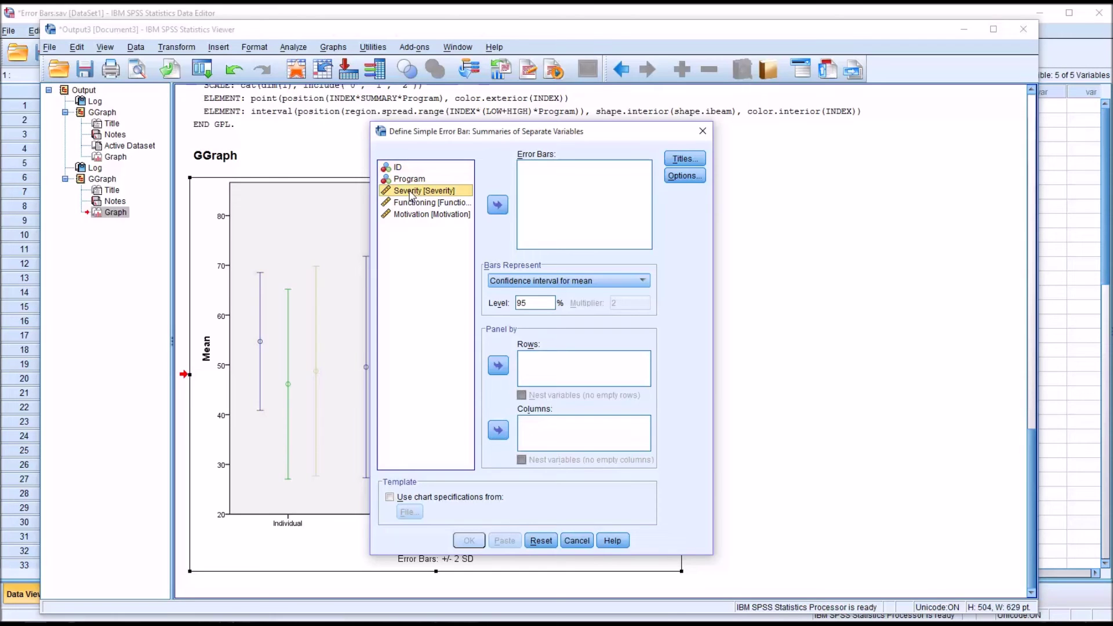
ctrl+click(410, 203)
ctrl+click(409, 215)
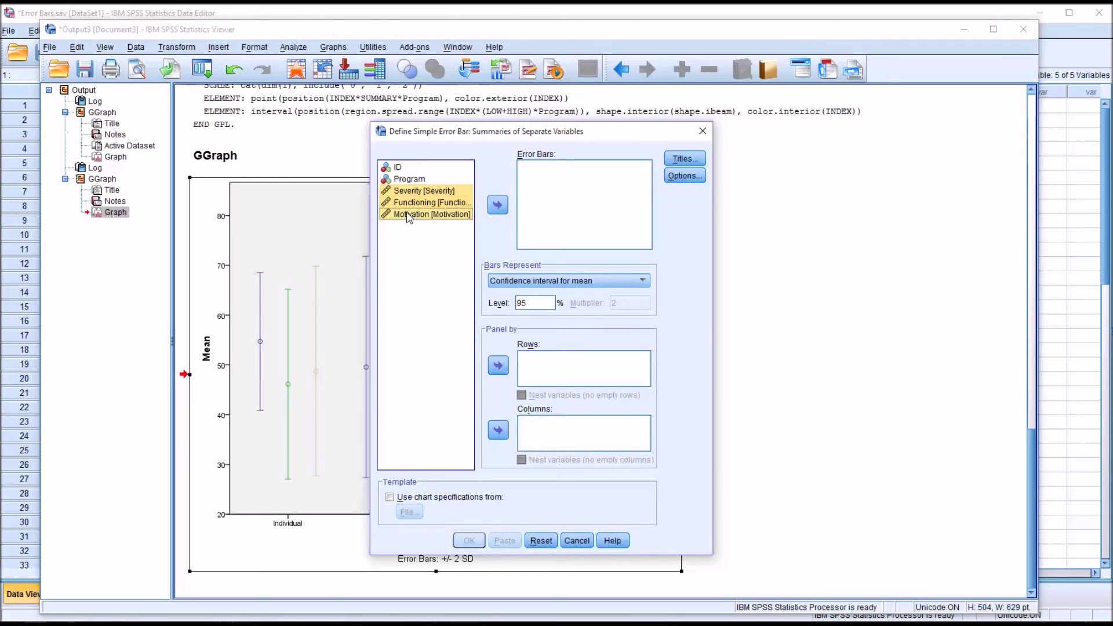
click(499, 206)
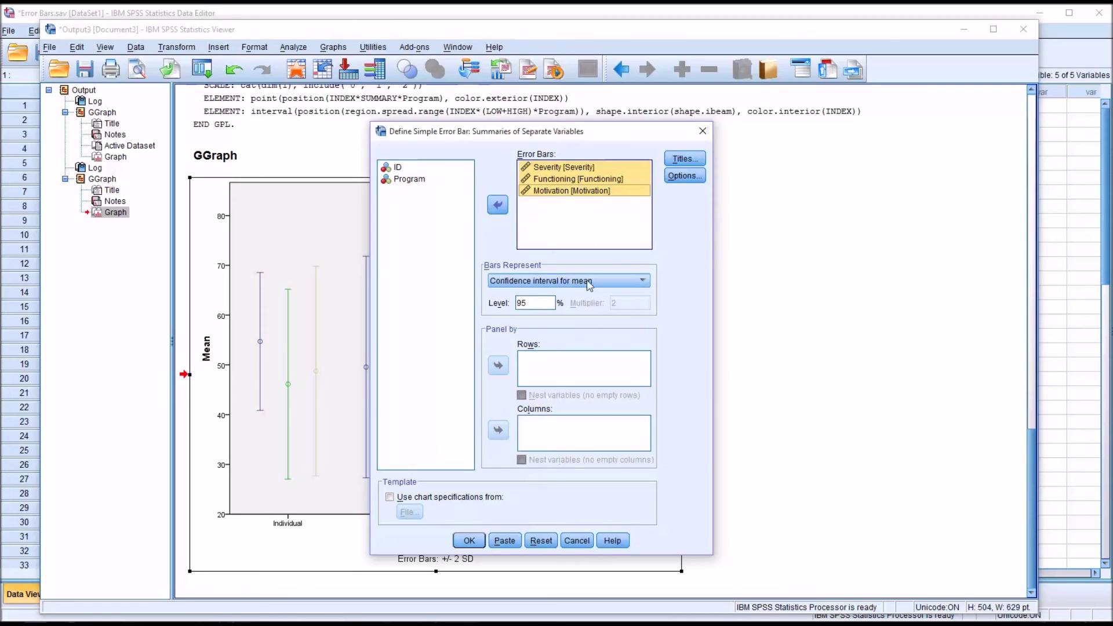
click(618, 282)
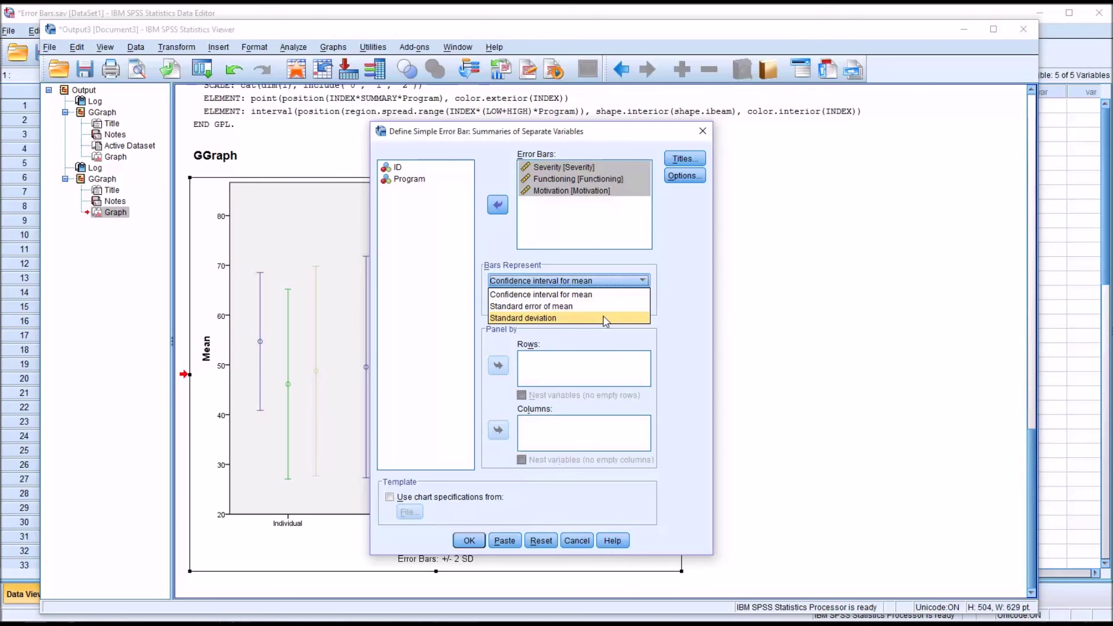
click(606, 294)
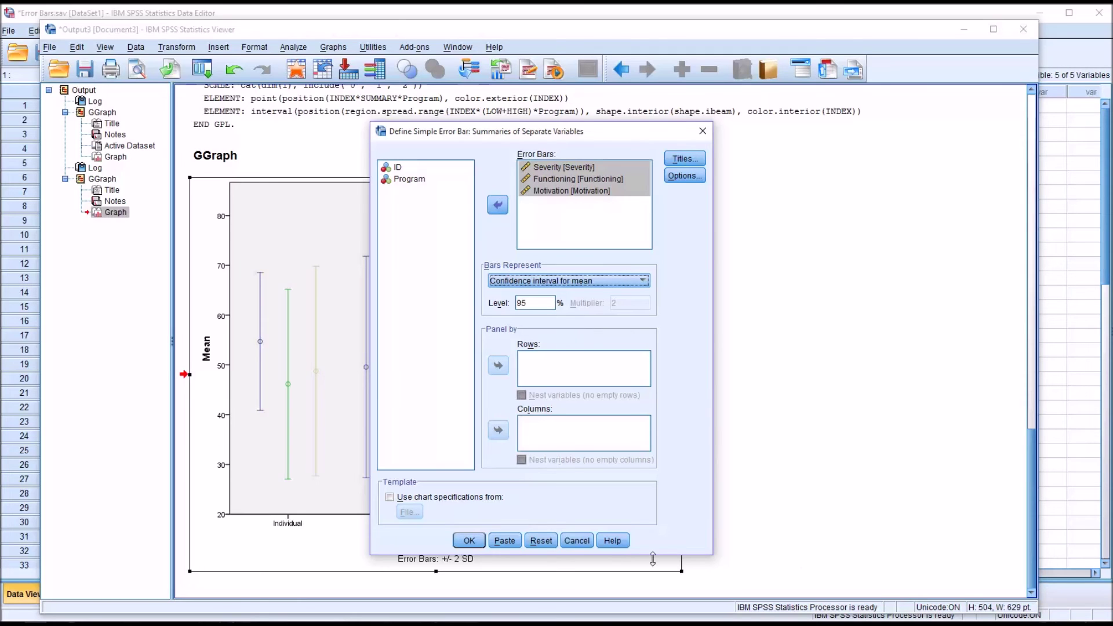
click(470, 540)
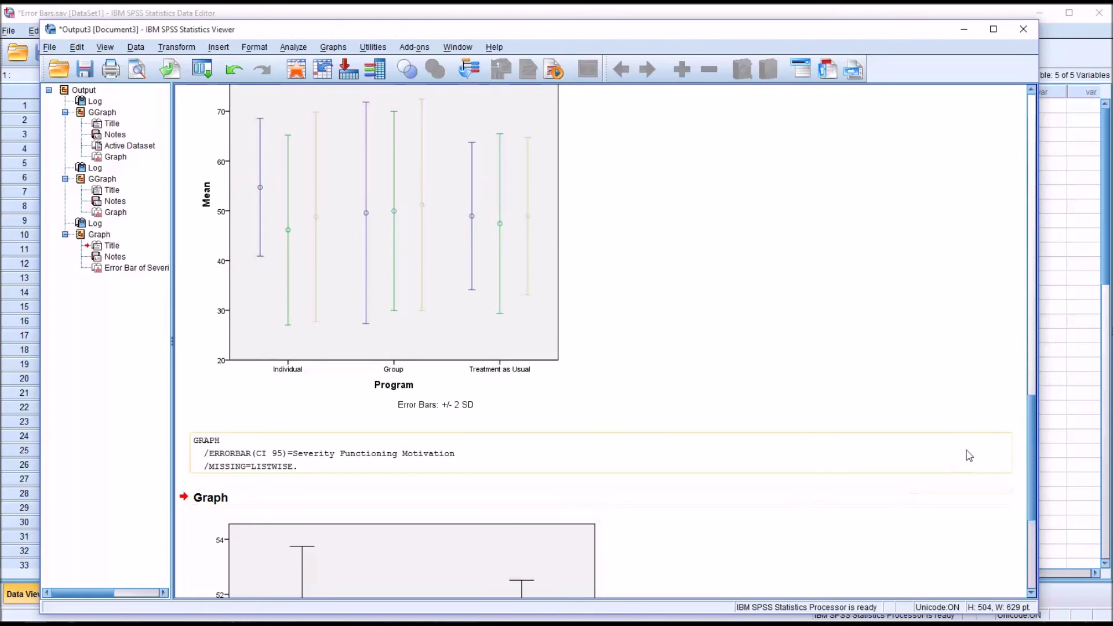
scroll(970, 456, down, 5)
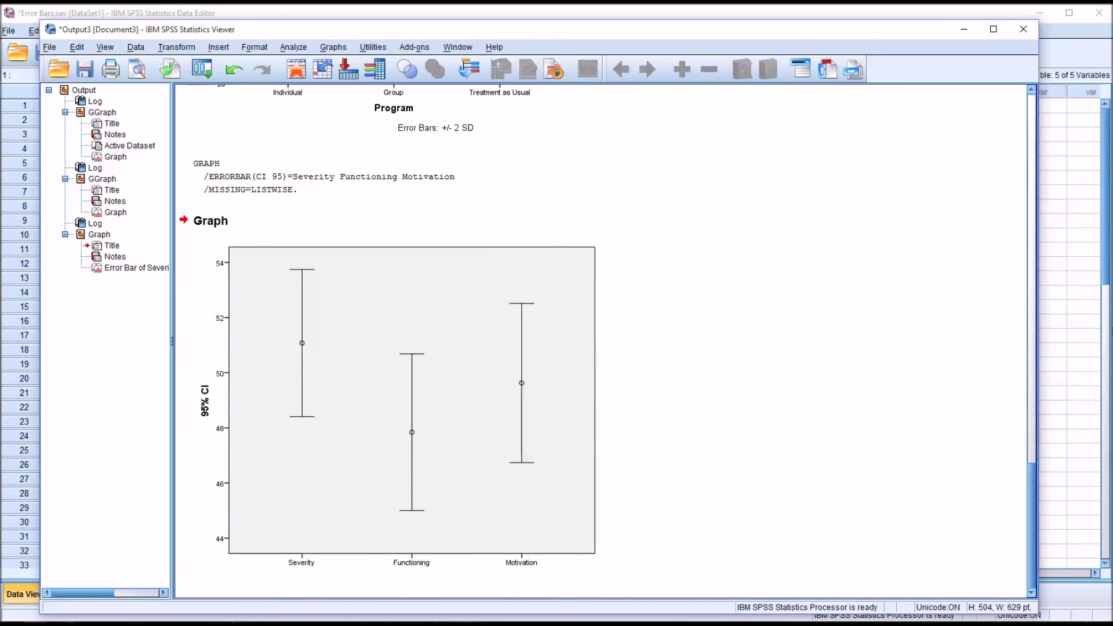
click(308, 554)
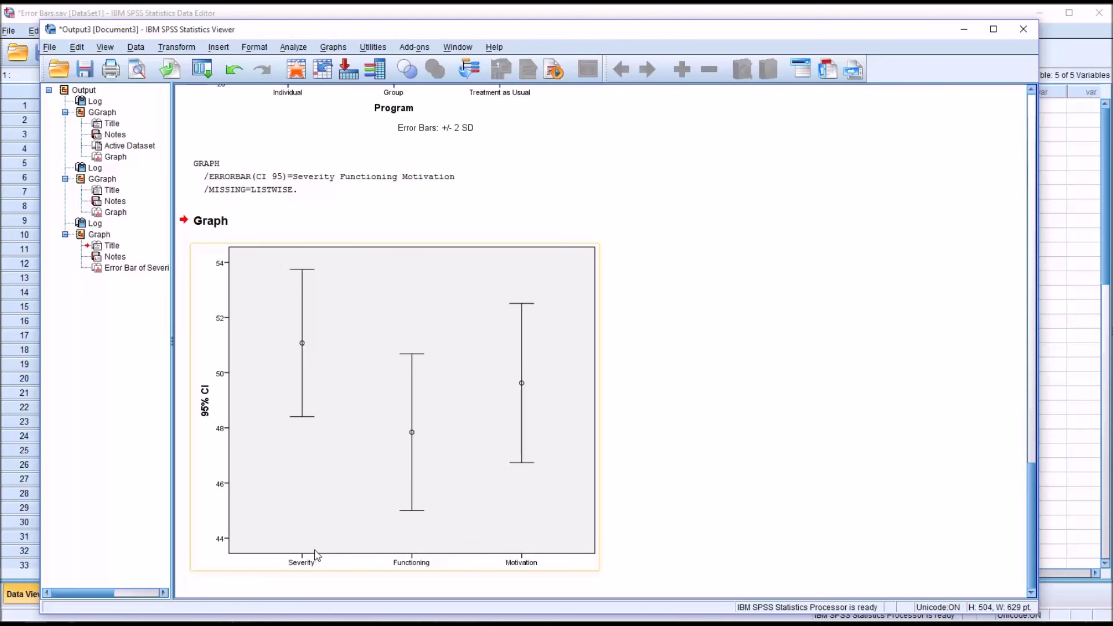
click(431, 579)
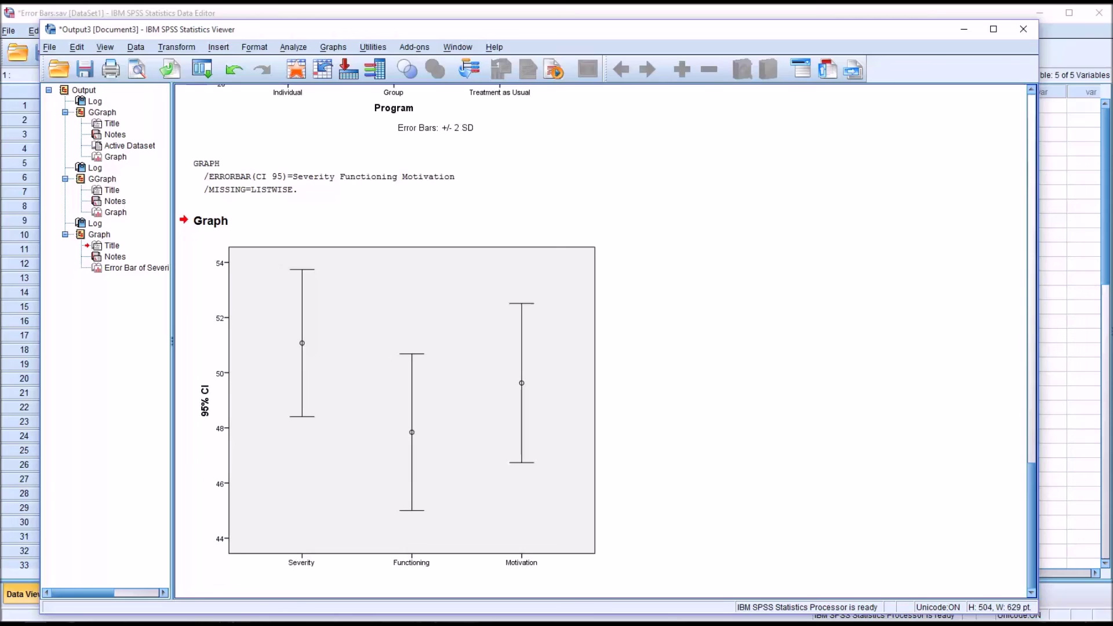
click(387, 568)
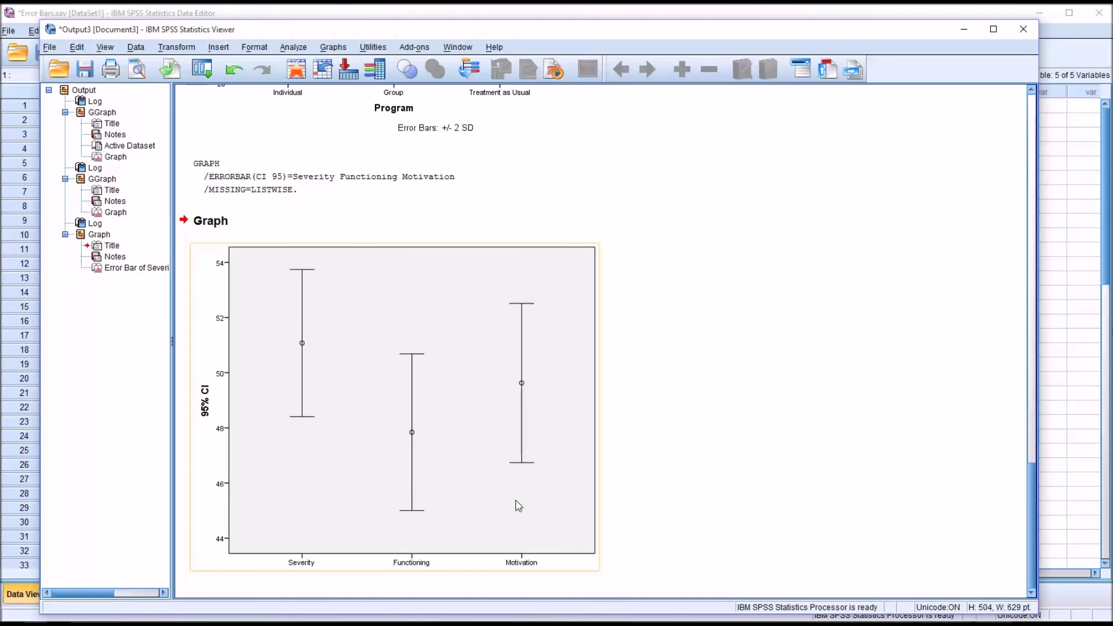
click(646, 544)
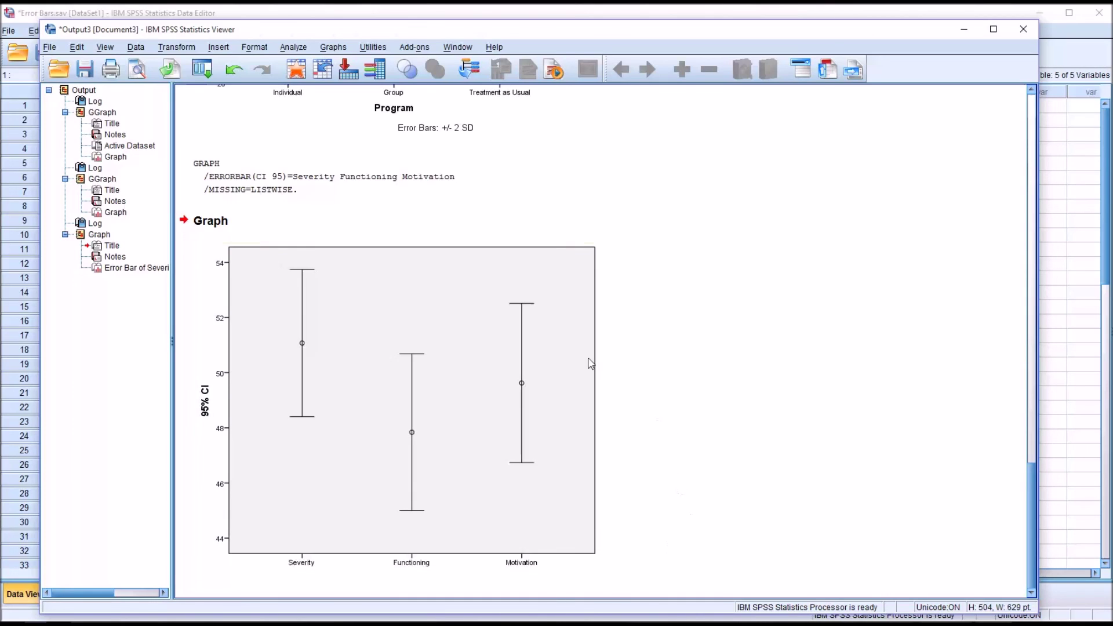
click(455, 369)
click(136, 268)
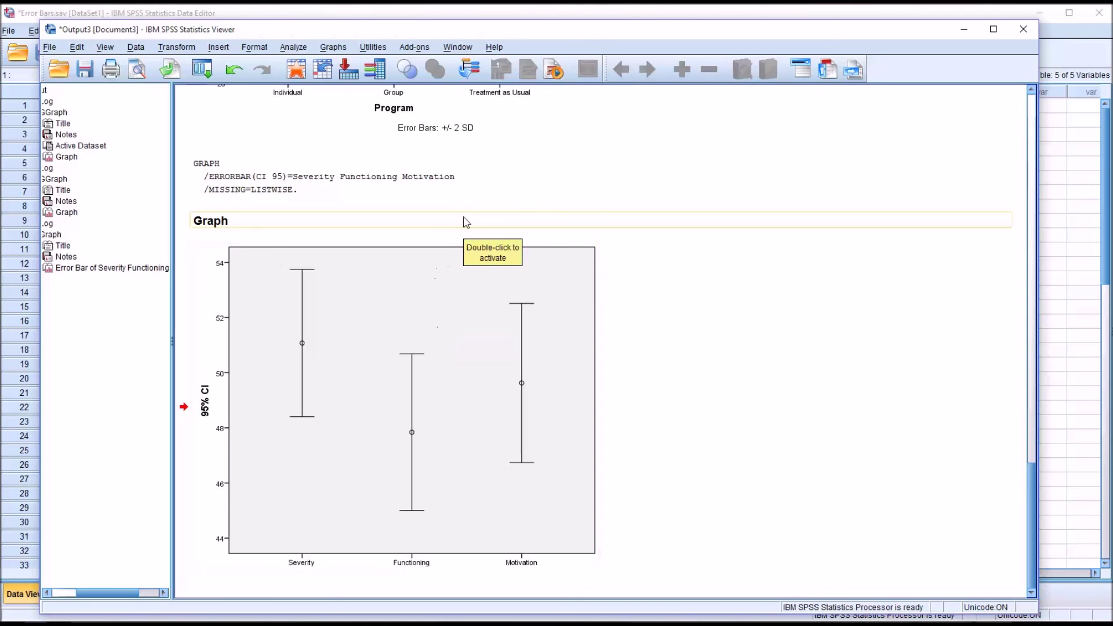
double_click(443, 323)
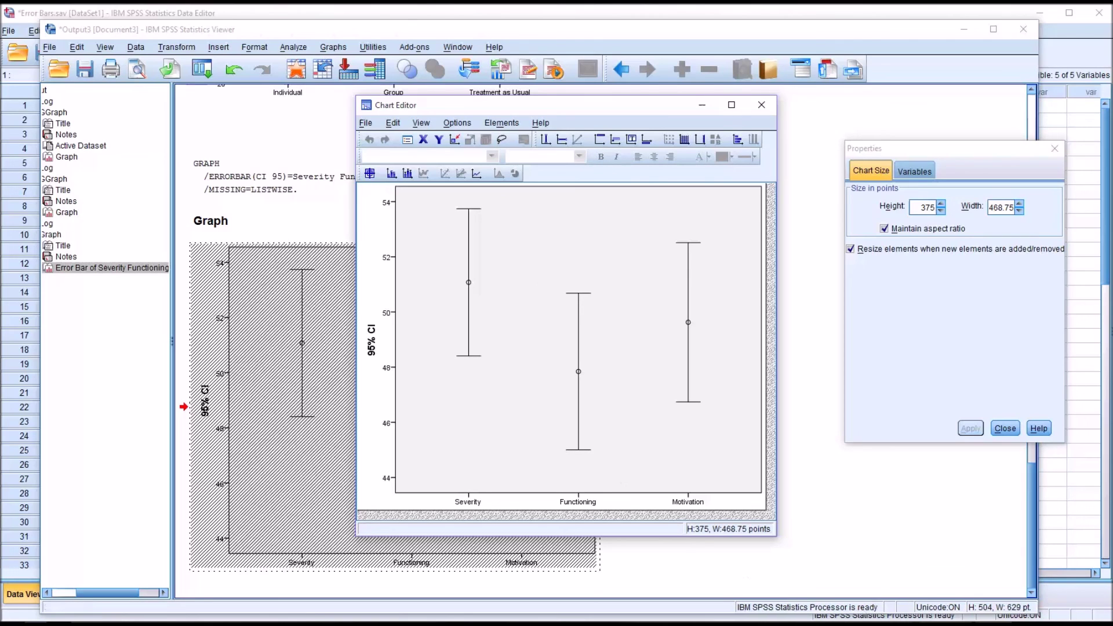
click(762, 105)
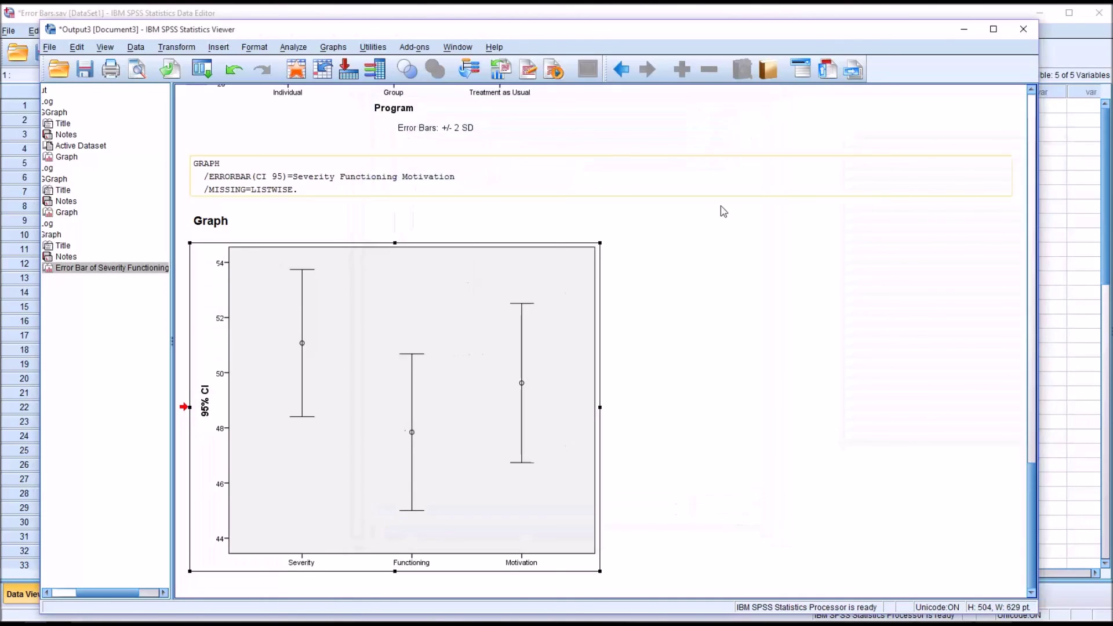